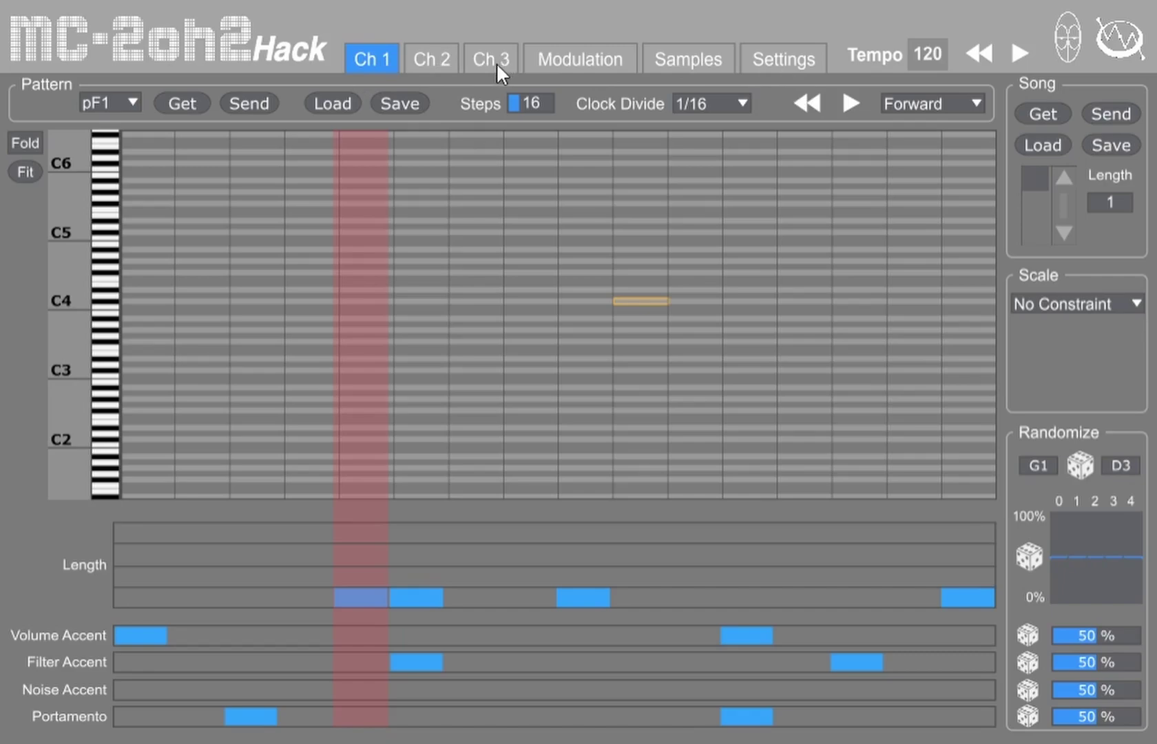
- Look through the modulation, samples and settings pages and return to the channel 1 pattern
left_click(562, 58)
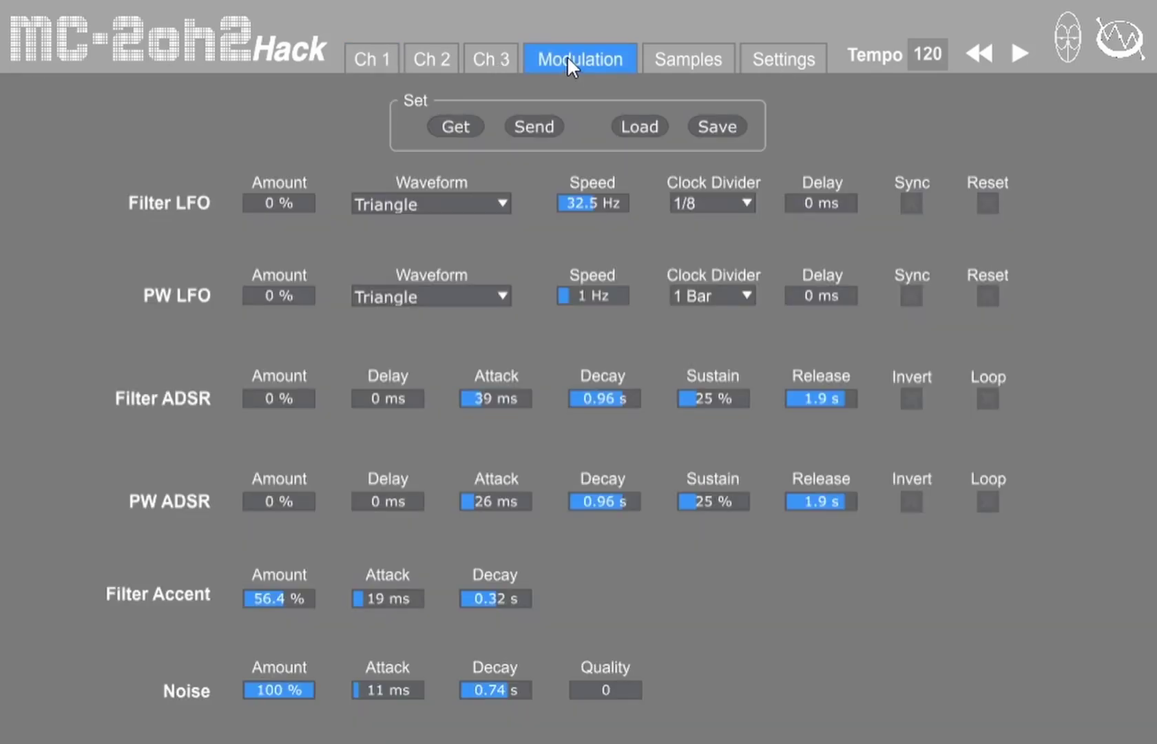
left_click(668, 63)
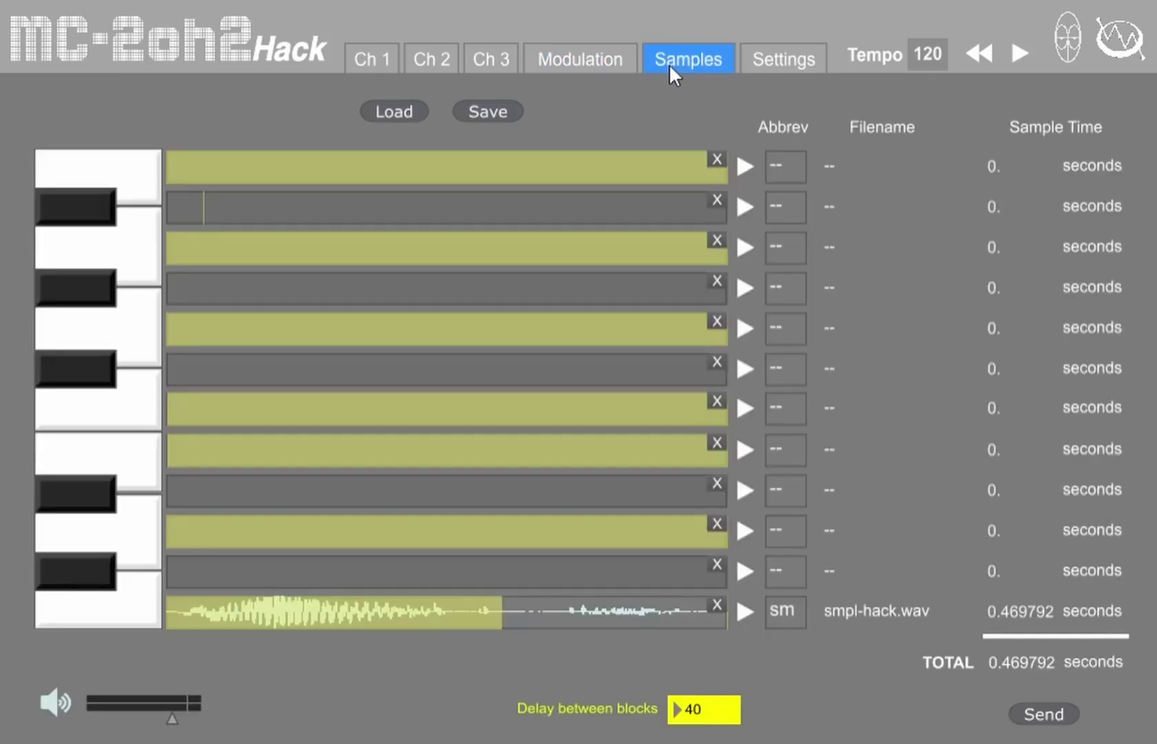
left_click(767, 64)
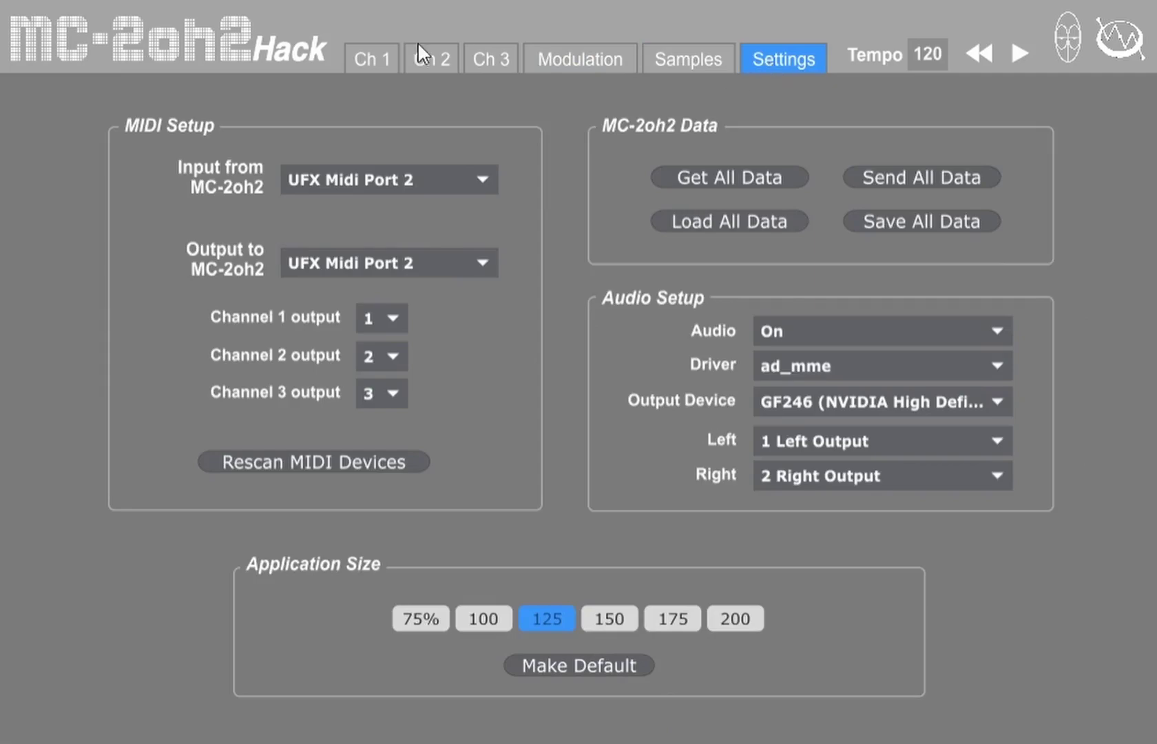
left_click(383, 50)
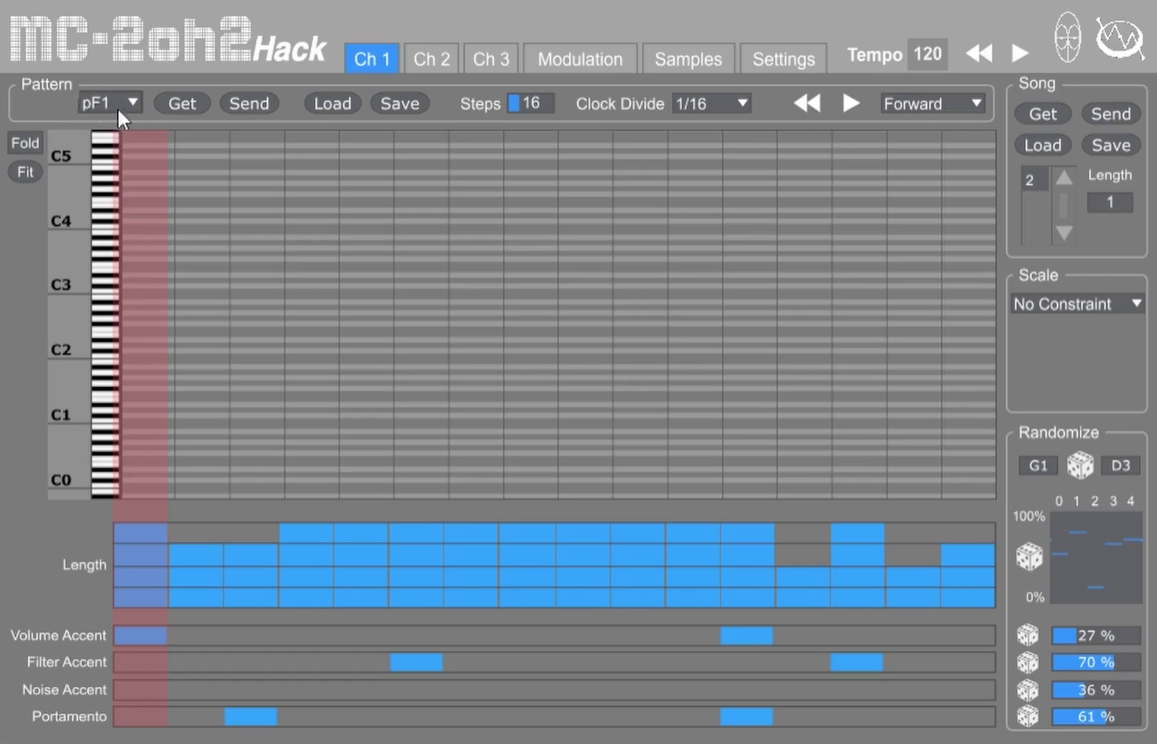
- Retrieve pattern pF1 for channel 1 from the synth and start its playback
left_click(176, 102)
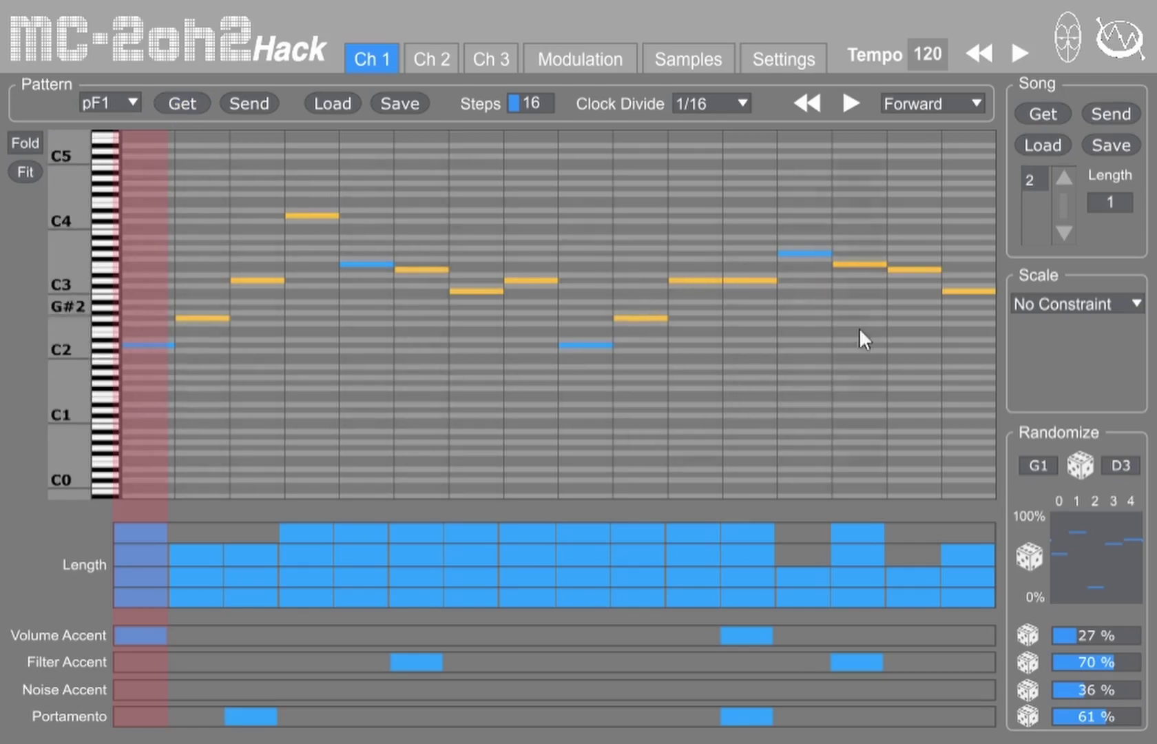
left_click(850, 104)
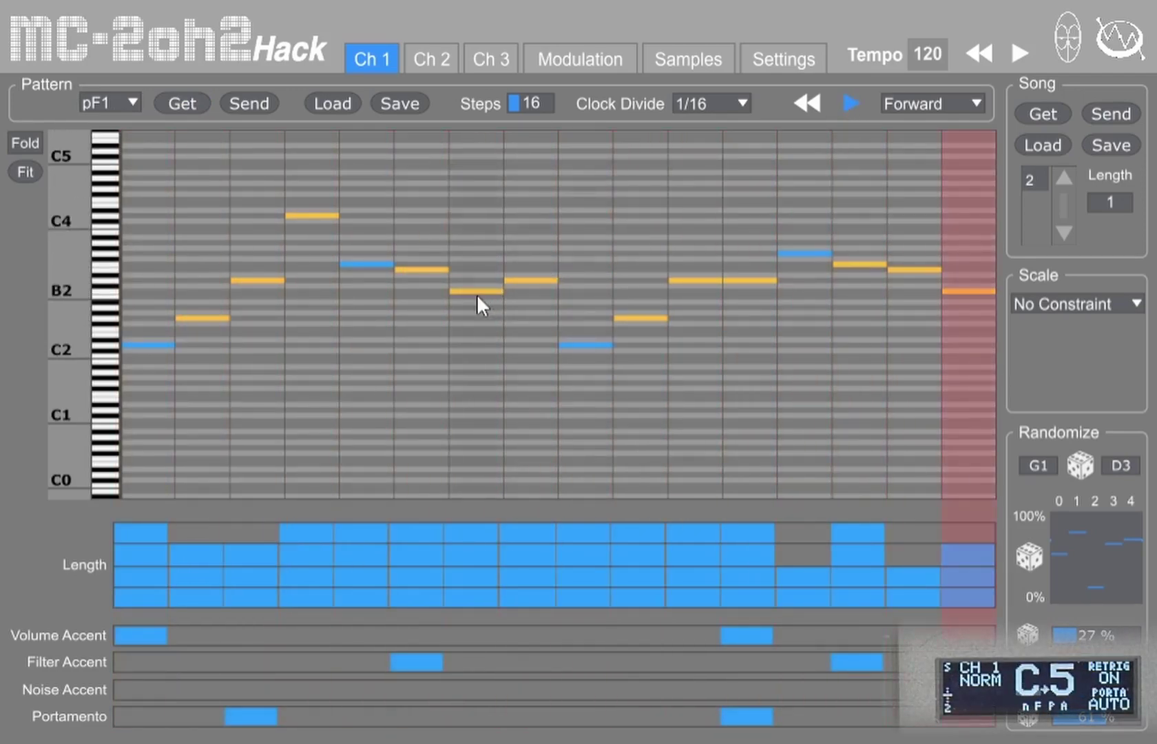
- Lower the step 7 note, raise the step 8 note, and shorten steps 6, 9, 11 and 12 to lengths 1, 2, 1 and 2
left_click_drag(476, 292, 476, 317)
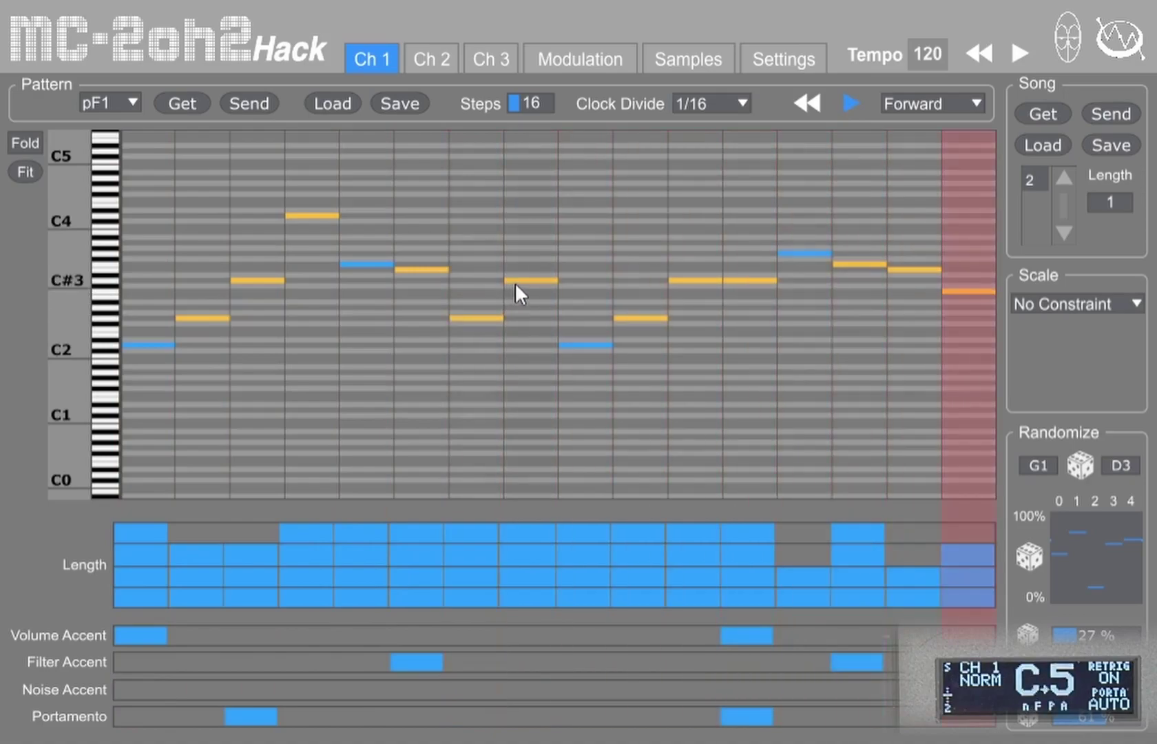
left_click_drag(523, 277, 529, 260)
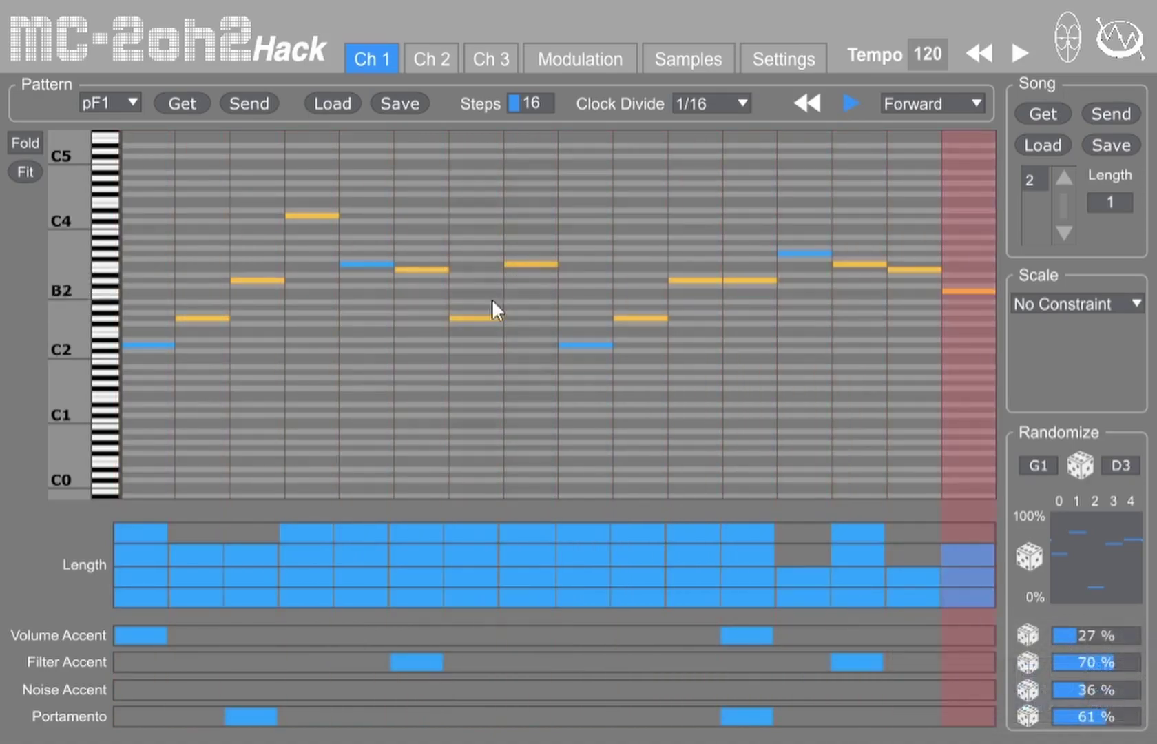
left_click(438, 593)
left_click(605, 576)
left_click(687, 594)
left_click(746, 576)
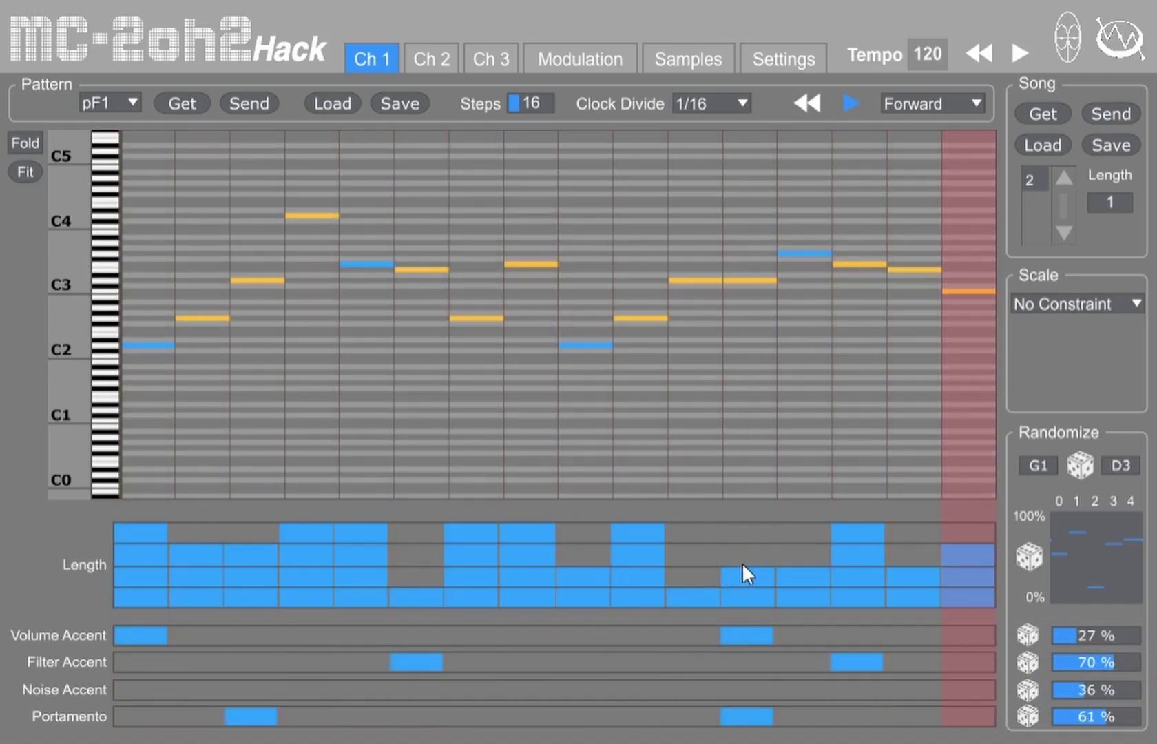
- Add volume accents on steps 4 and 9, filter accents on 8 and 11, noise accents on 4 and 9, and portamento on 7 and 13
left_click(327, 634)
left_click(582, 632)
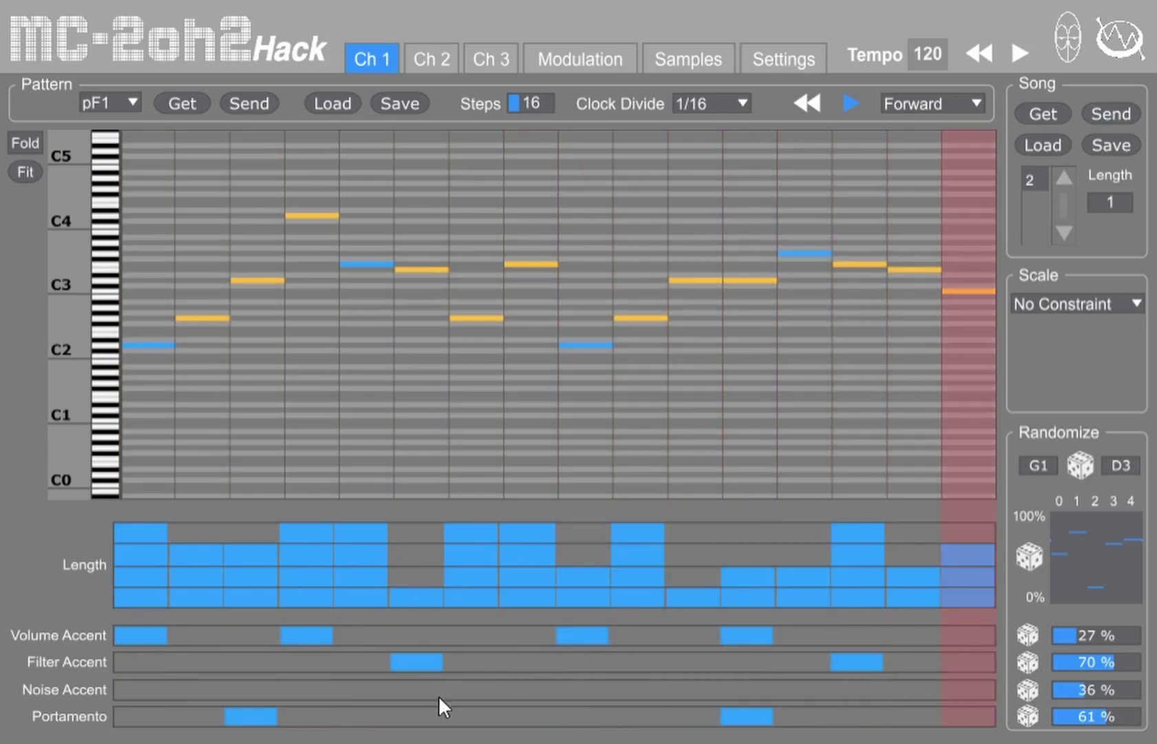
left_click(544, 660)
left_click(685, 663)
left_click(328, 687)
left_click(575, 689)
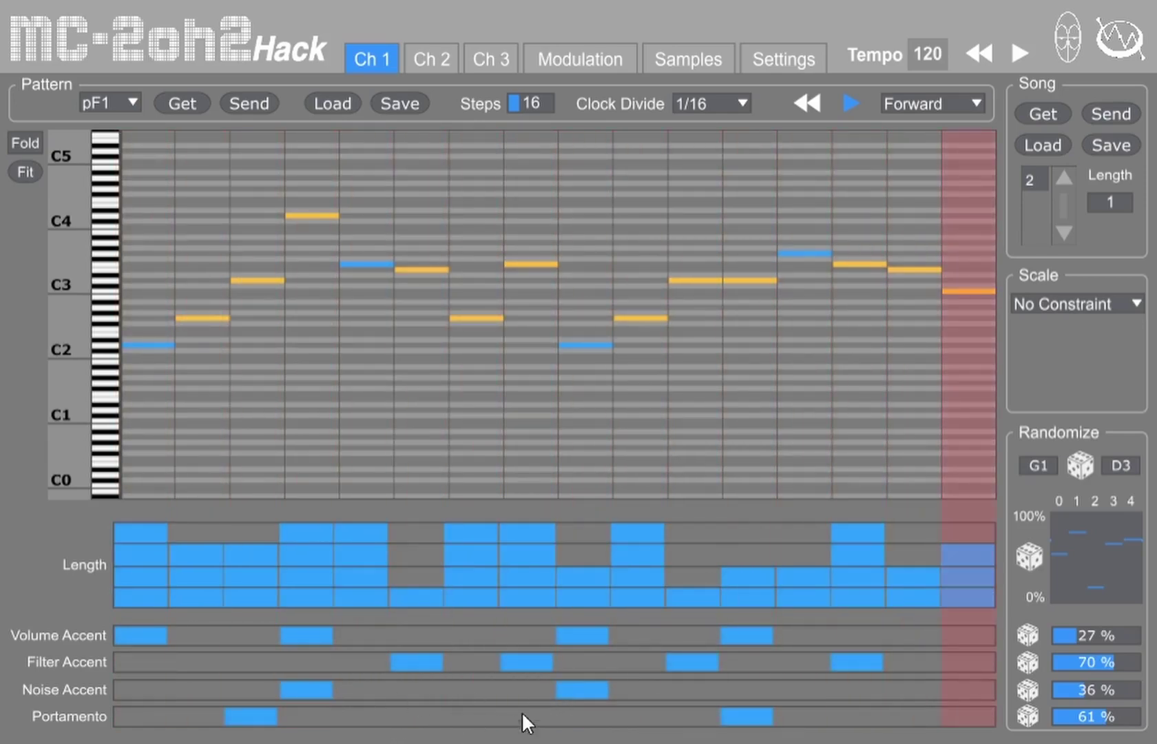
left_click(447, 718)
left_click(812, 713)
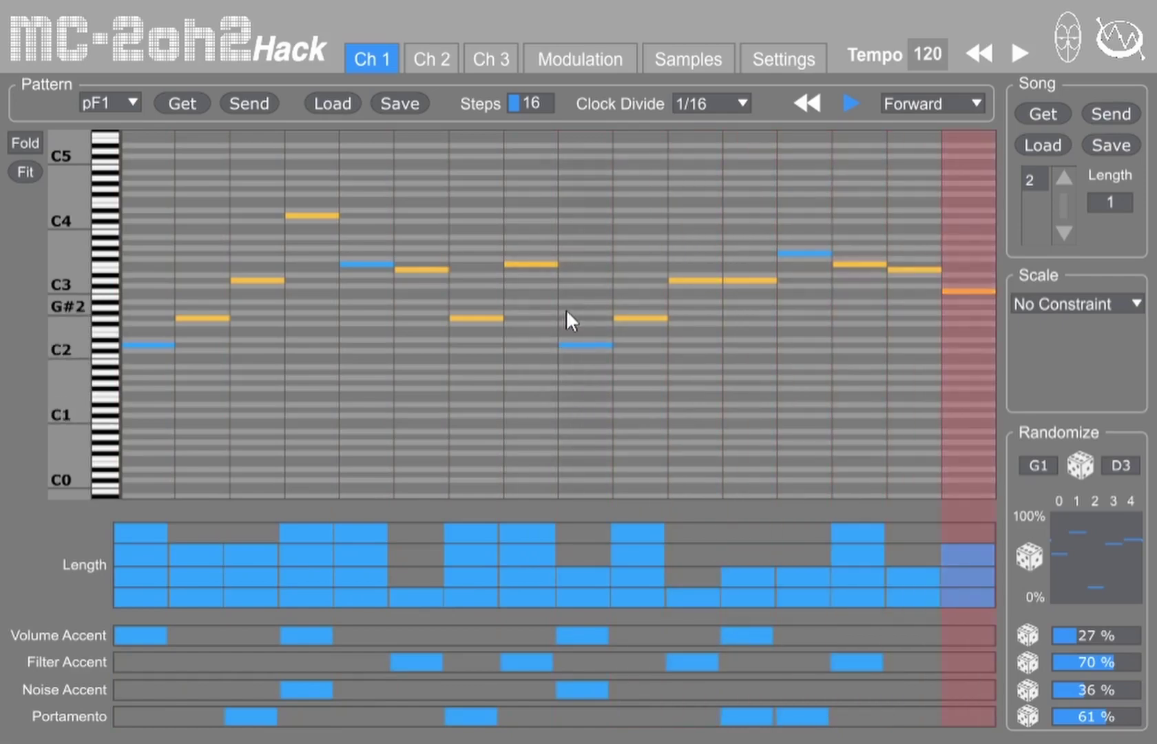
- Change the channel 1 pattern's clock divide to 3/32 and set it back to 1/16
mouse_move(521, 106)
left_mouse_down()
mouse_move(520, 141)
mouse_move(520, 106)
left_mouse_up()
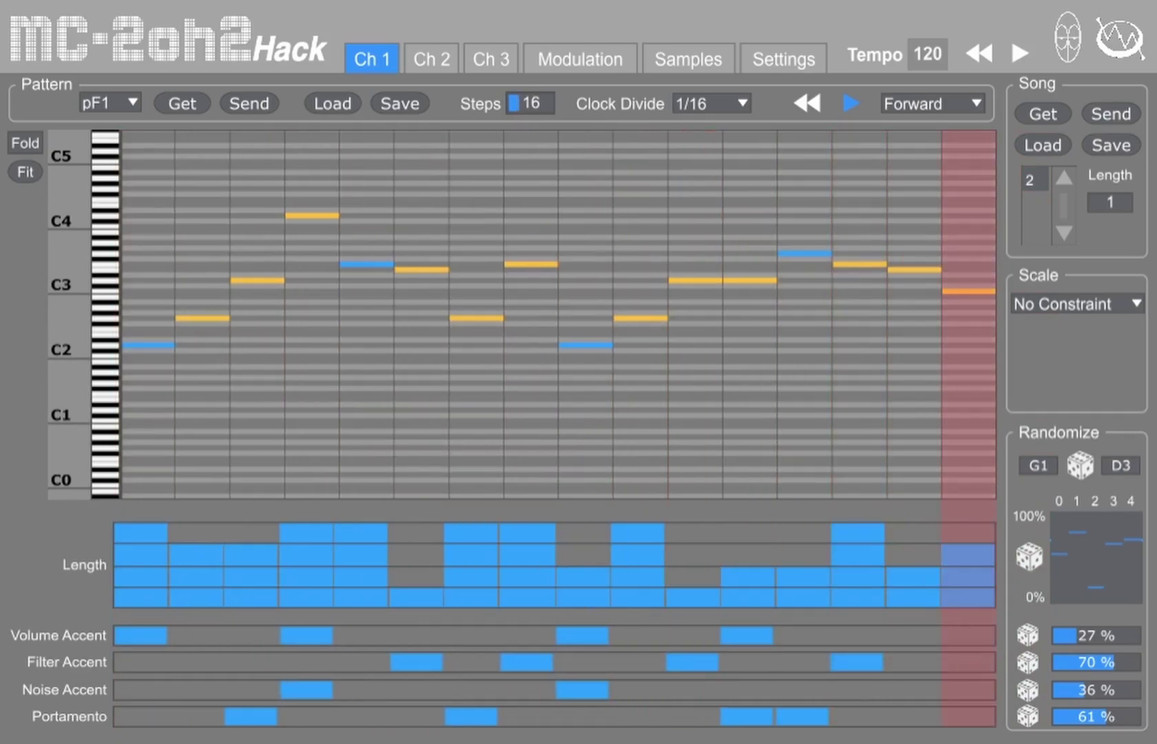
left_click(740, 103)
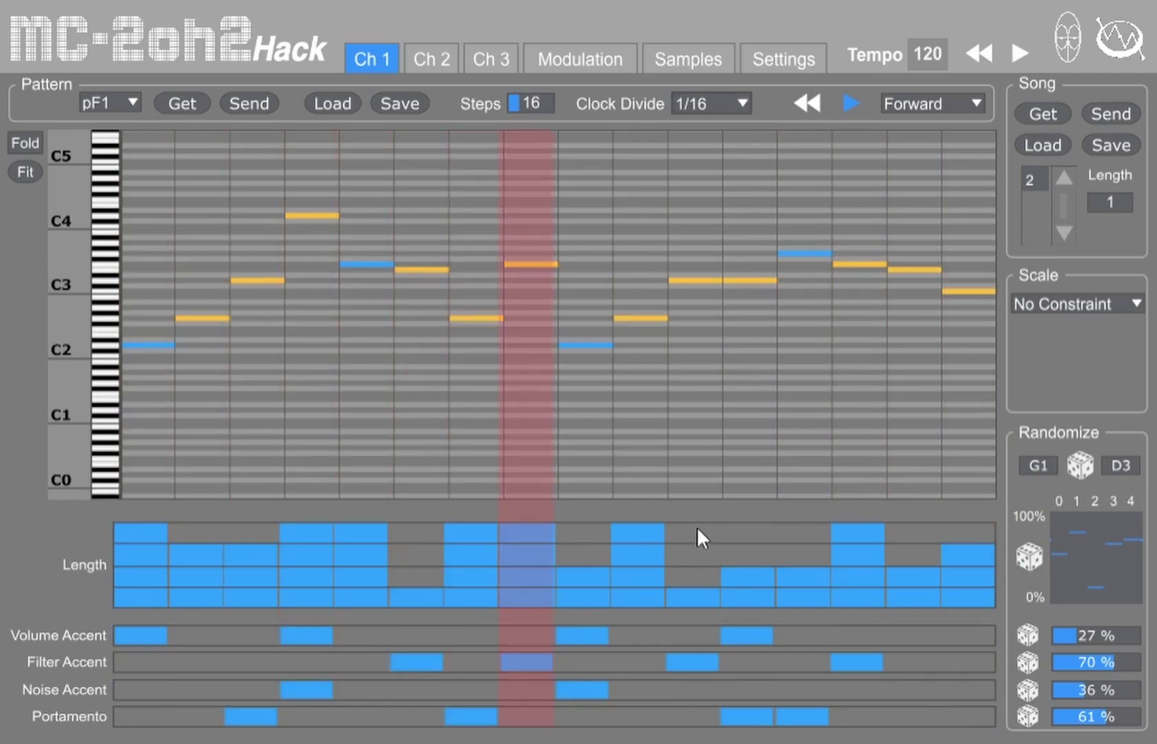
left_click(703, 460)
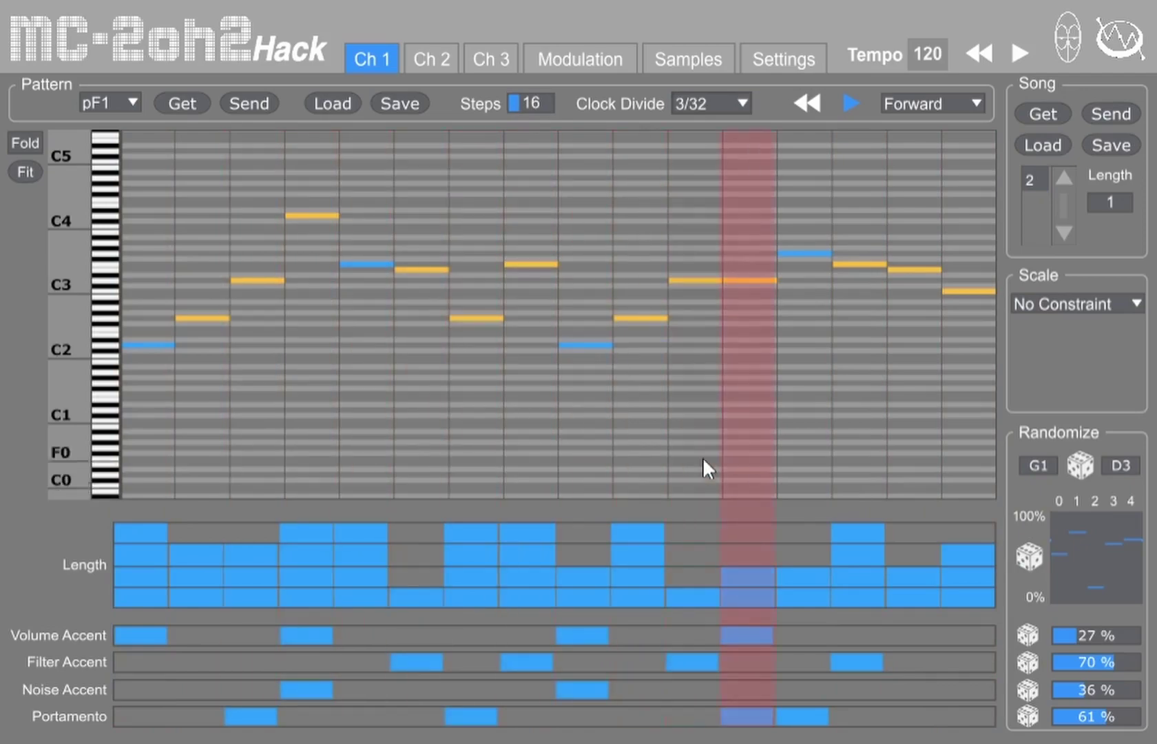
left_click(742, 104)
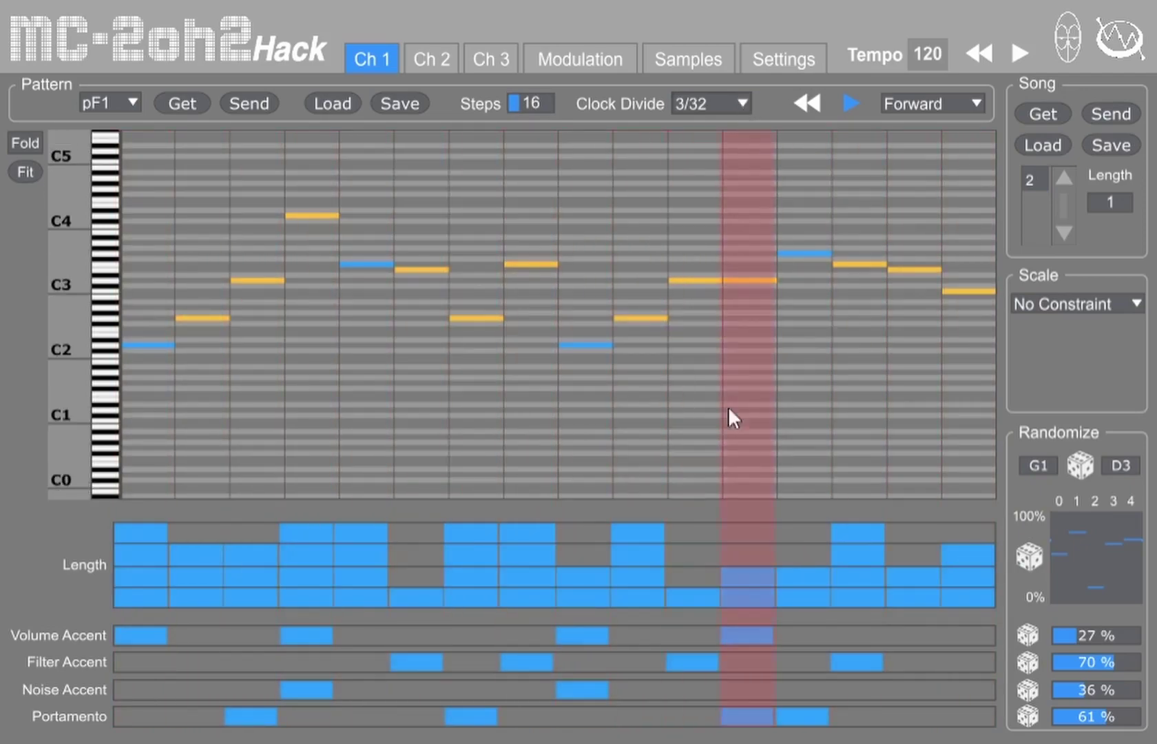
left_click(699, 564)
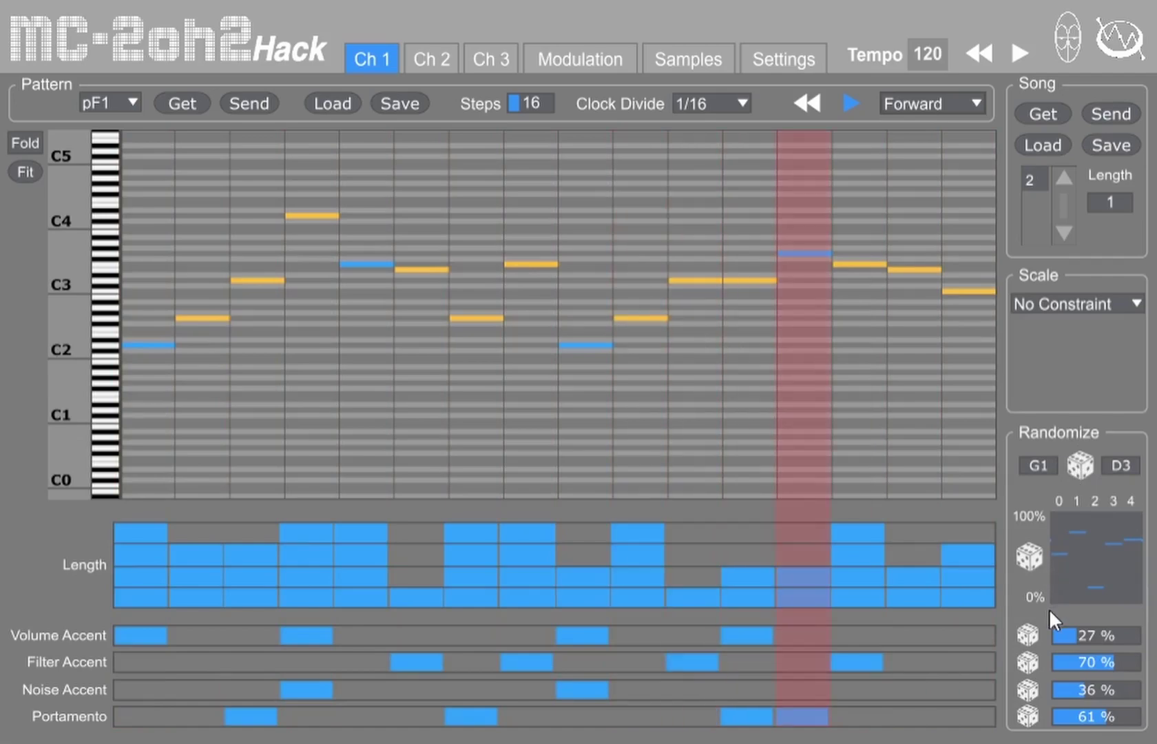
- Randomize the pattern's step lengths and its volume, filter and noise accents, and randomize the portamento twice
left_click(1030, 551)
left_click(1030, 559)
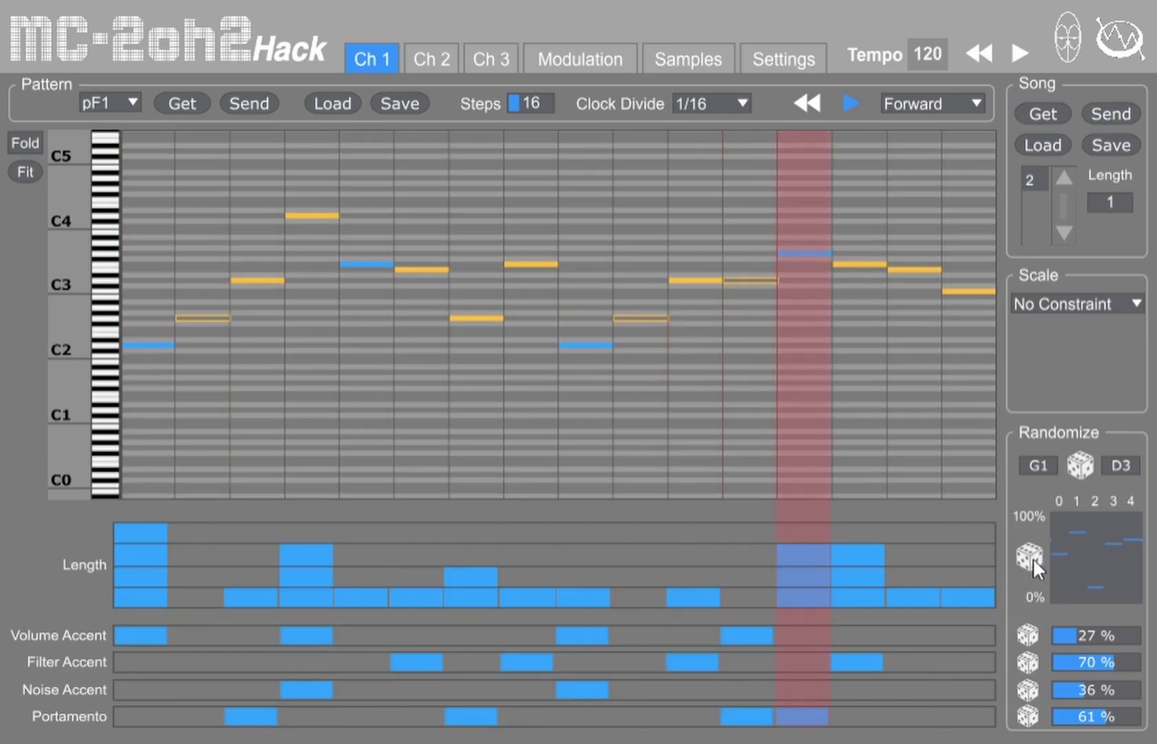
left_click(1029, 633)
left_click(1027, 662)
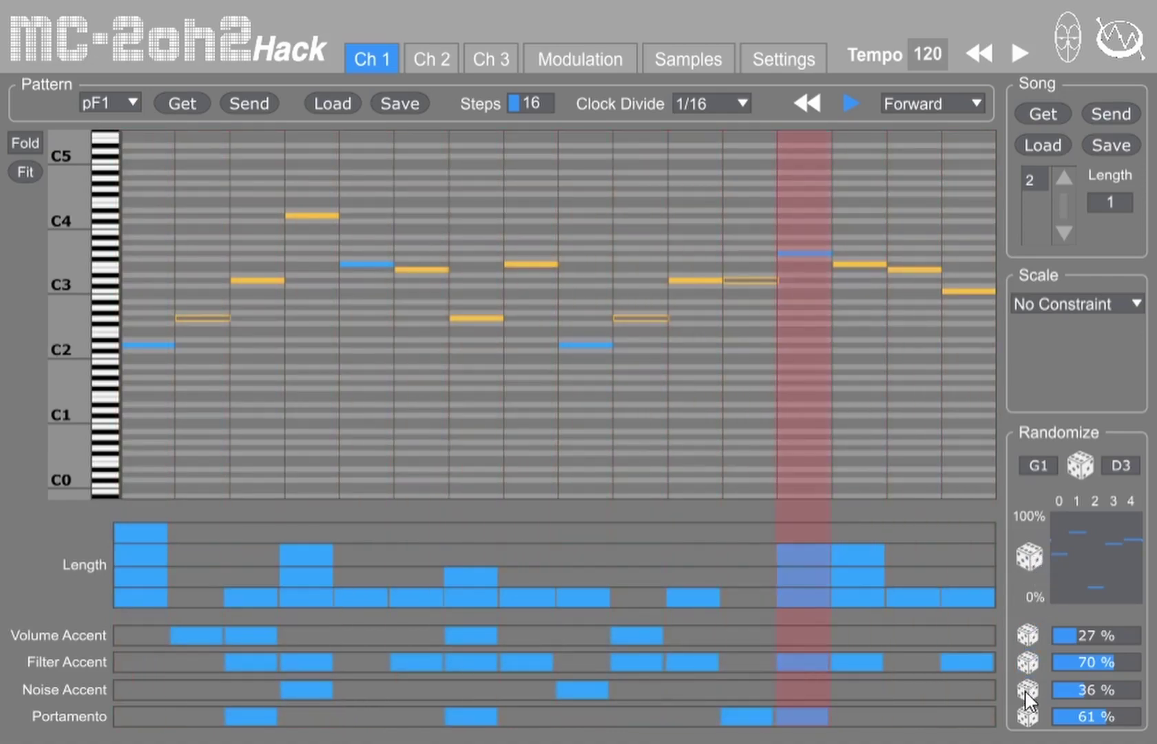
left_click(1027, 689)
left_click(1028, 715)
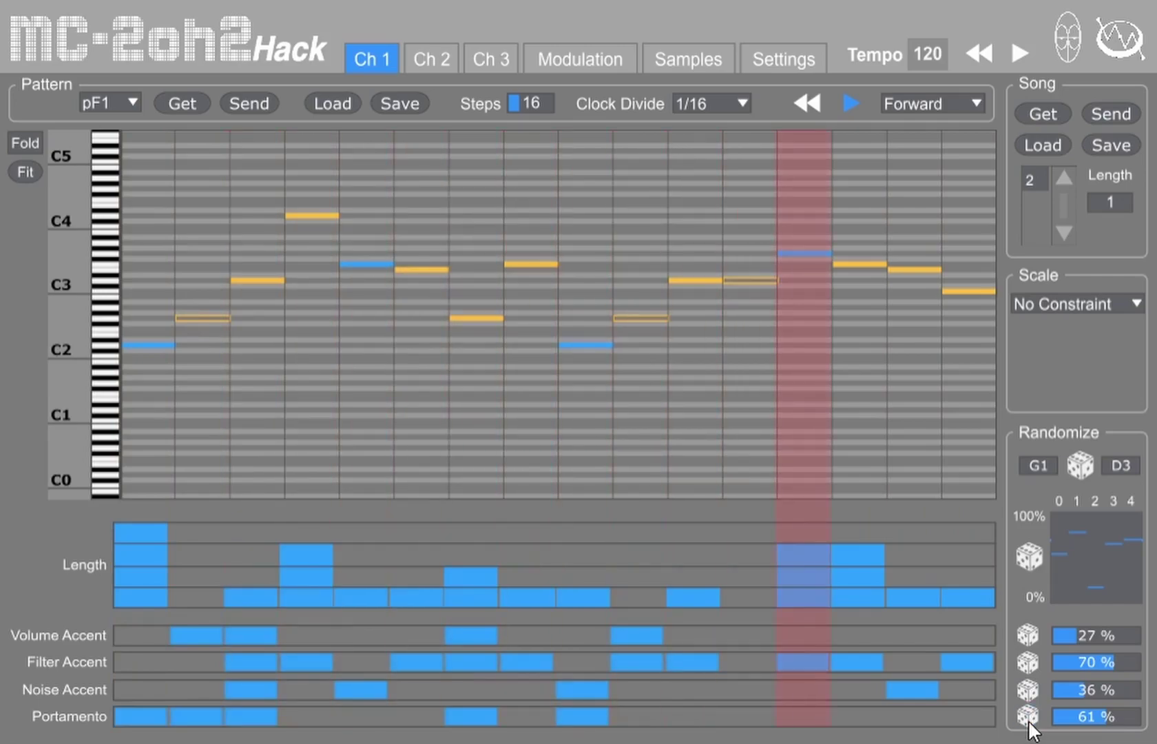
left_click(1028, 715)
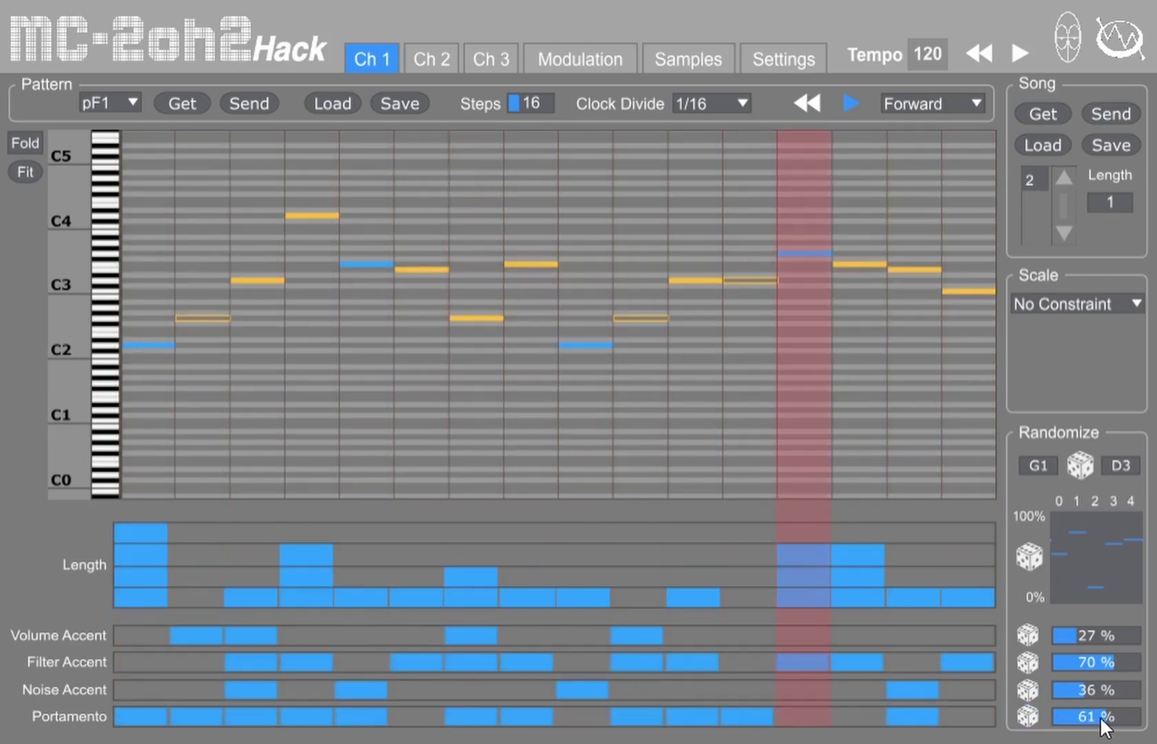
- Set the randomize probability to 33% for portamento and 24% for filter accents, and randomize the volume accents twice
left_click_drag(1108, 716, 1081, 716)
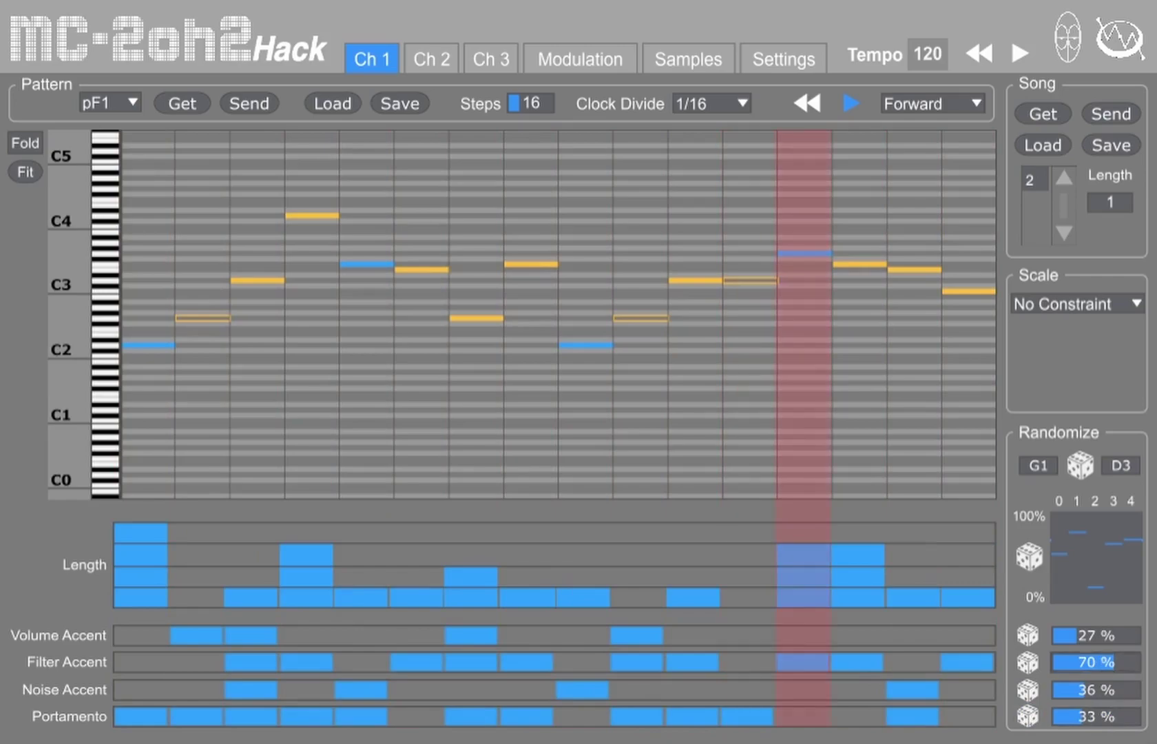
left_click(1081, 662)
left_click_drag(1081, 662, 1071, 663)
left_click(1029, 635)
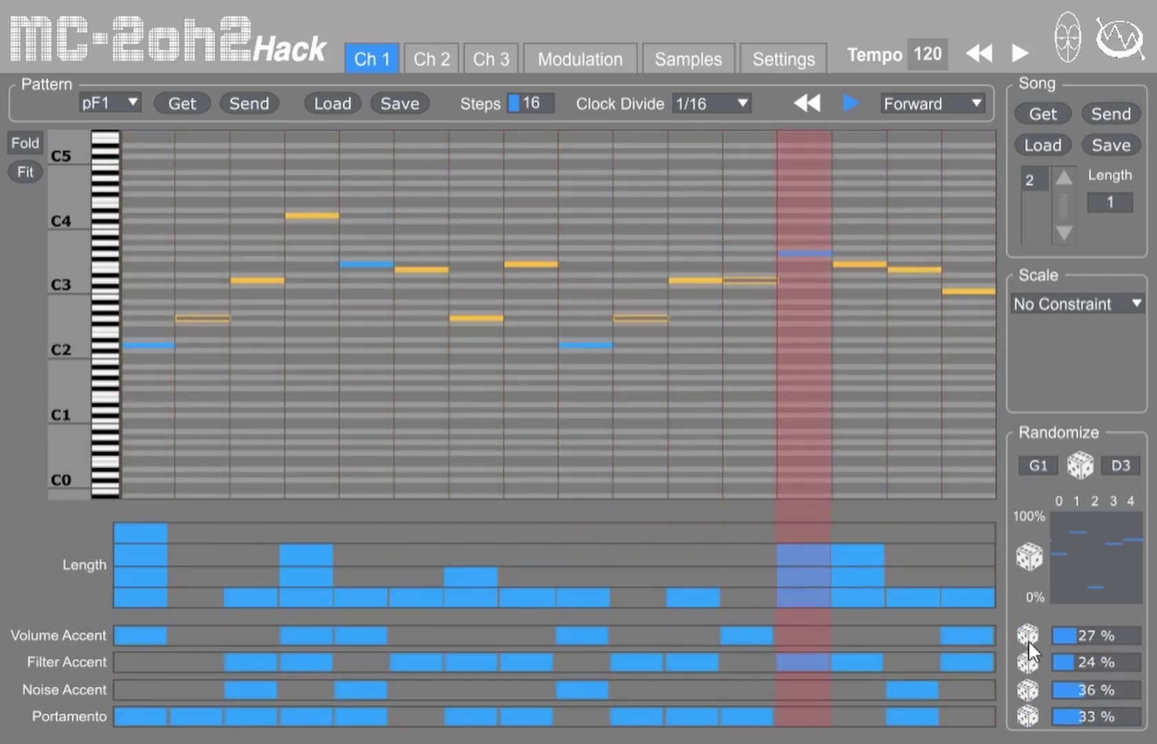
left_click(1030, 634)
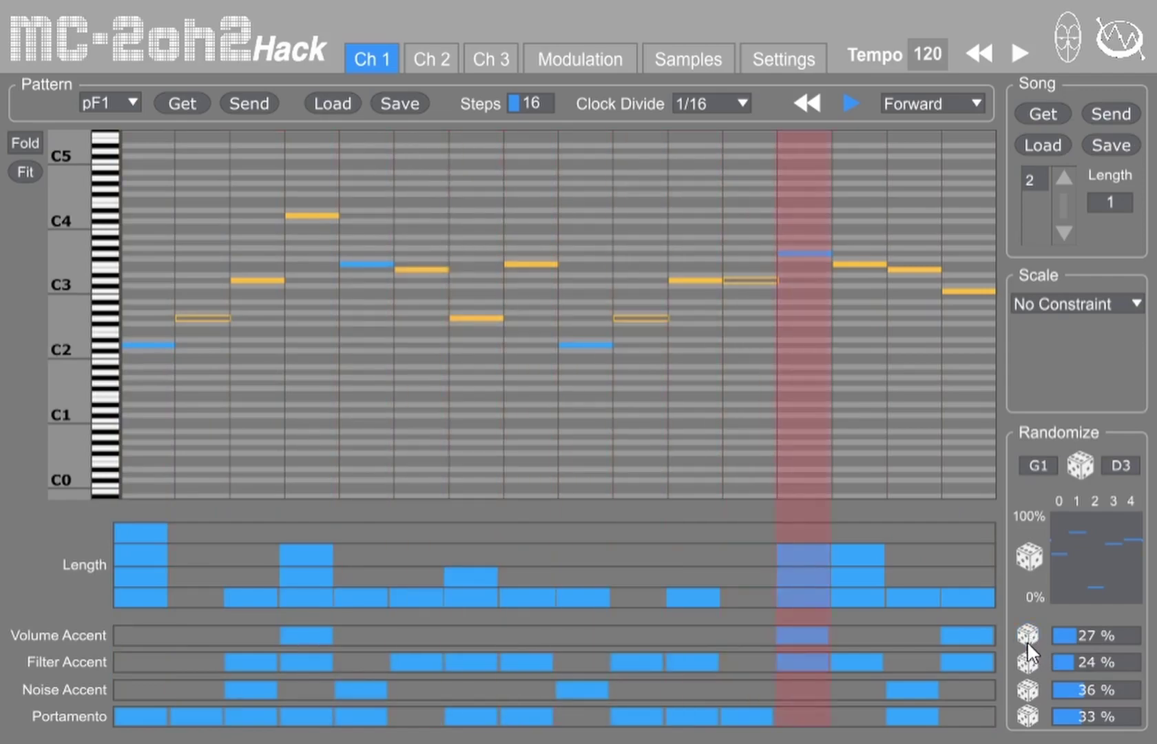
- Set step 8 to length 2 and steps 9, 10 and 12 to length 3, and randomize the note pitches between G1 and D3 twice
left_click(527, 577)
left_click(561, 554)
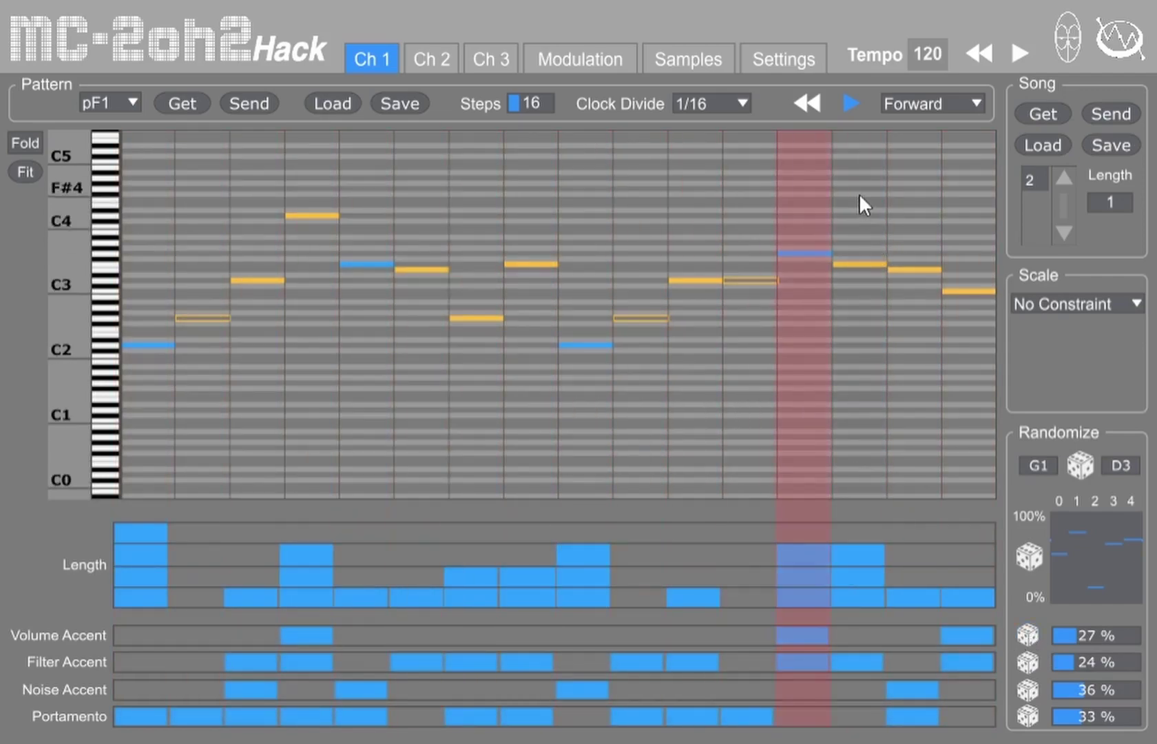
left_click(1072, 465)
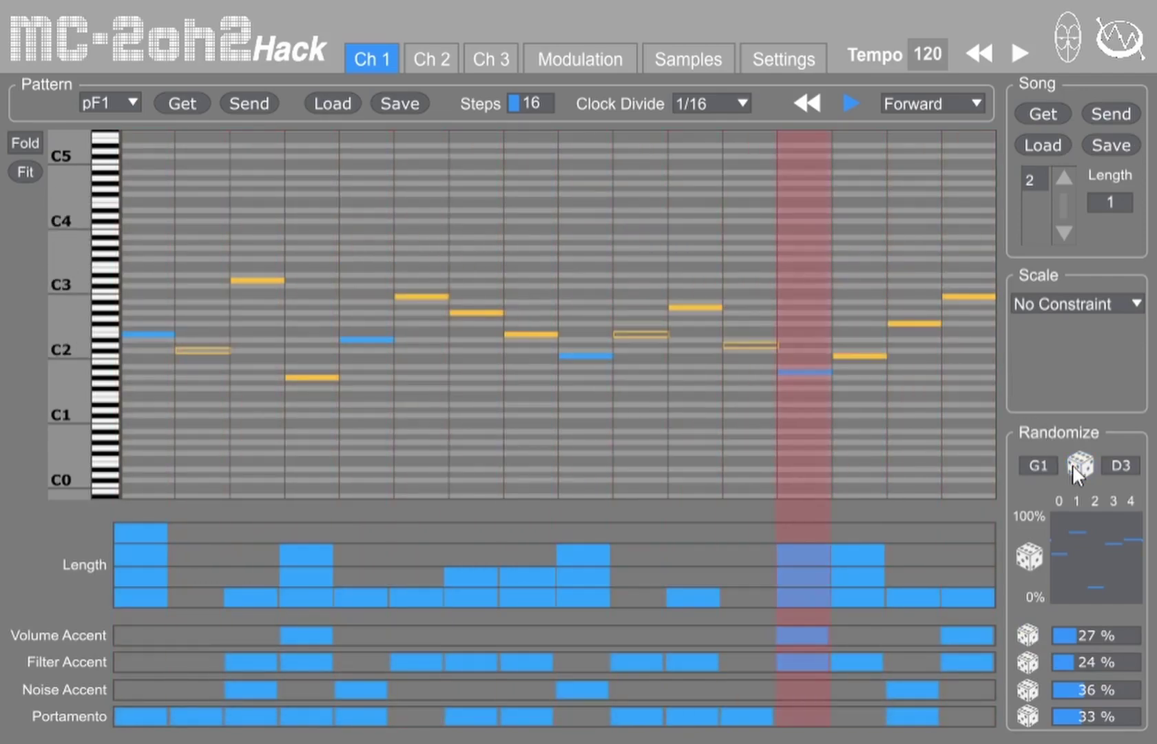
left_click(748, 554)
left_click(653, 546)
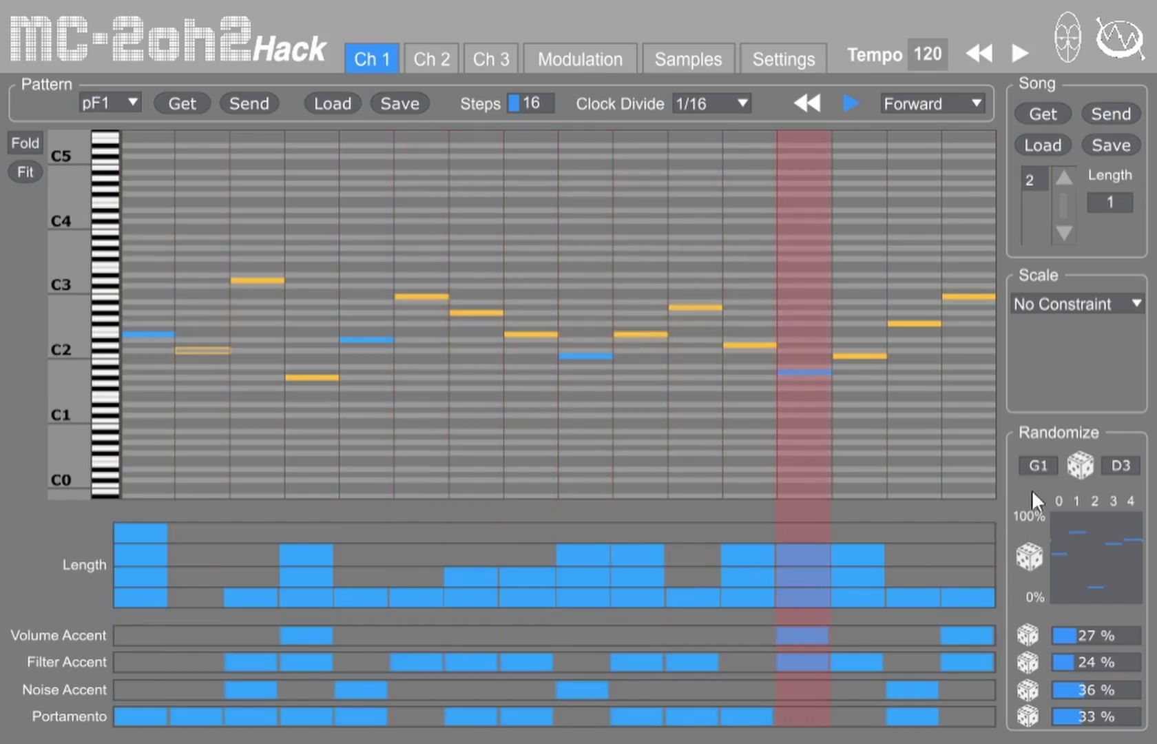
left_click(1079, 465)
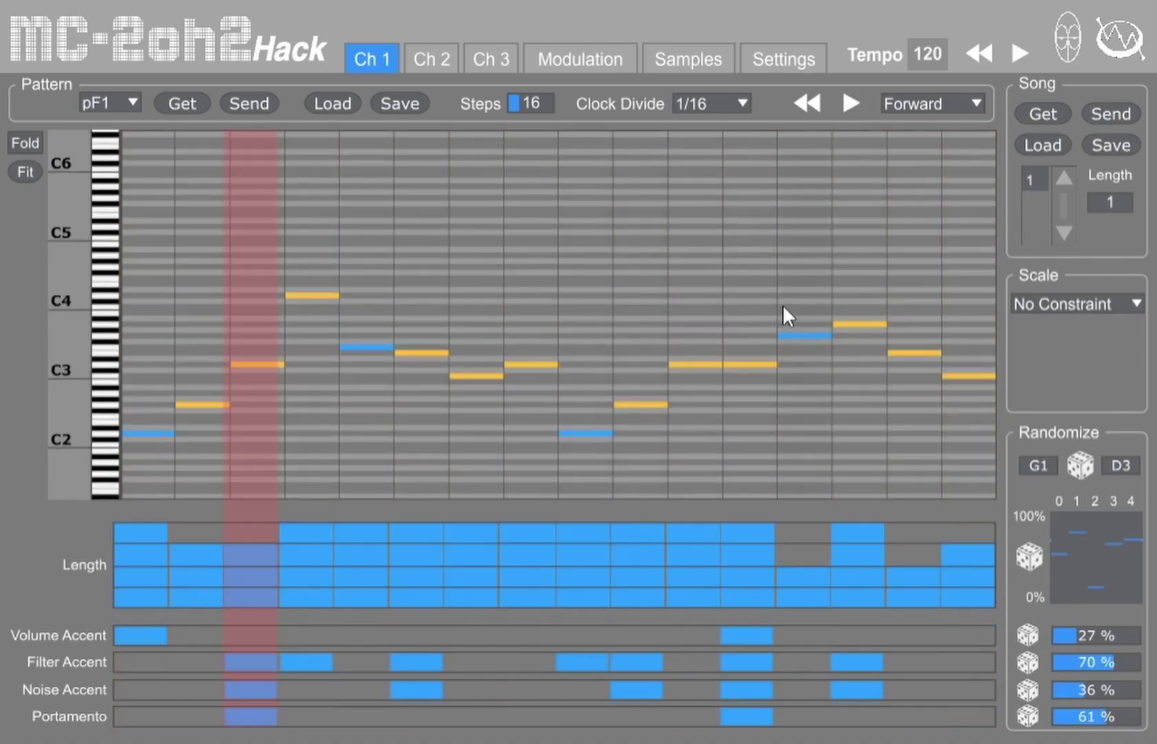
- Retrieve the channel 1 song from the synth and set its second entry to pattern 2 and its third to pattern 4
left_click(1040, 117)
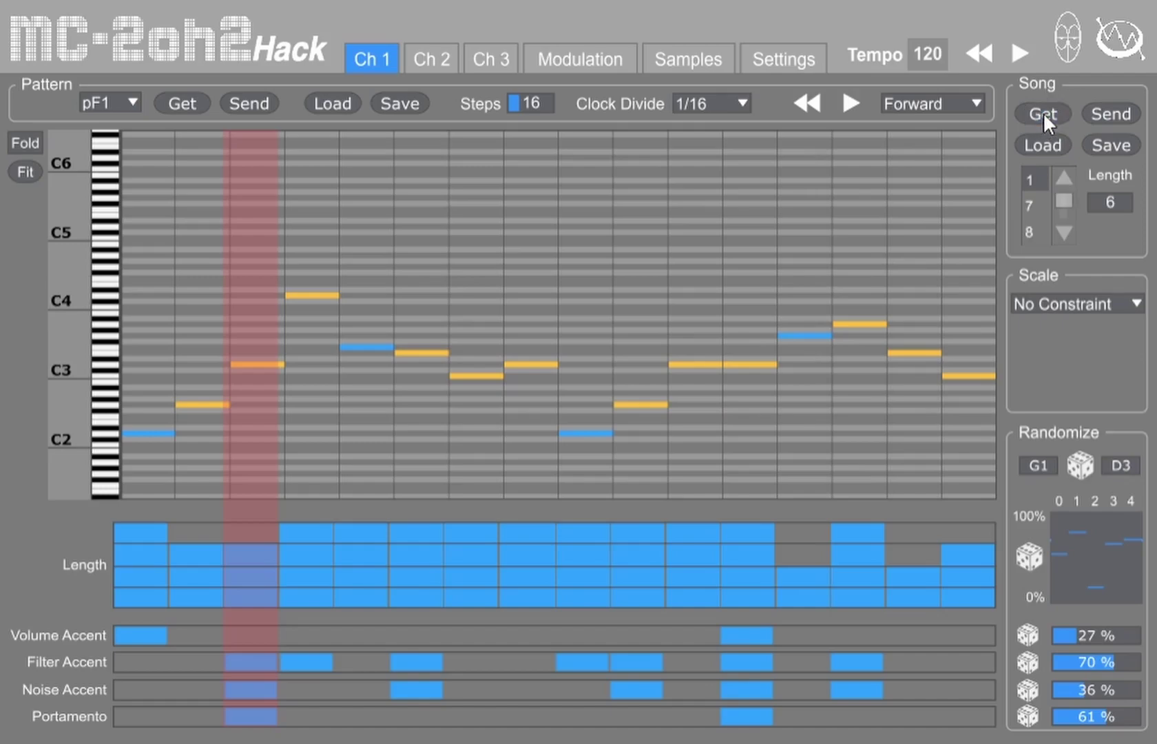
left_click(1064, 232)
left_click(1068, 182)
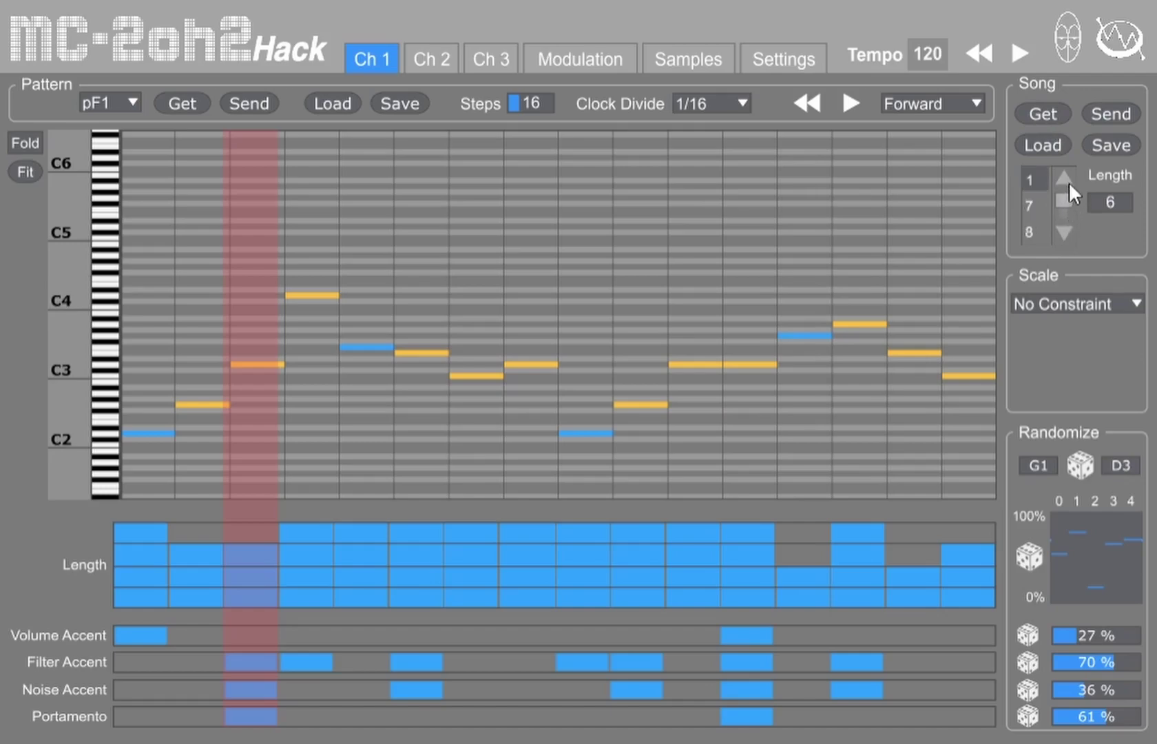
double_click(1034, 206)
type("2")
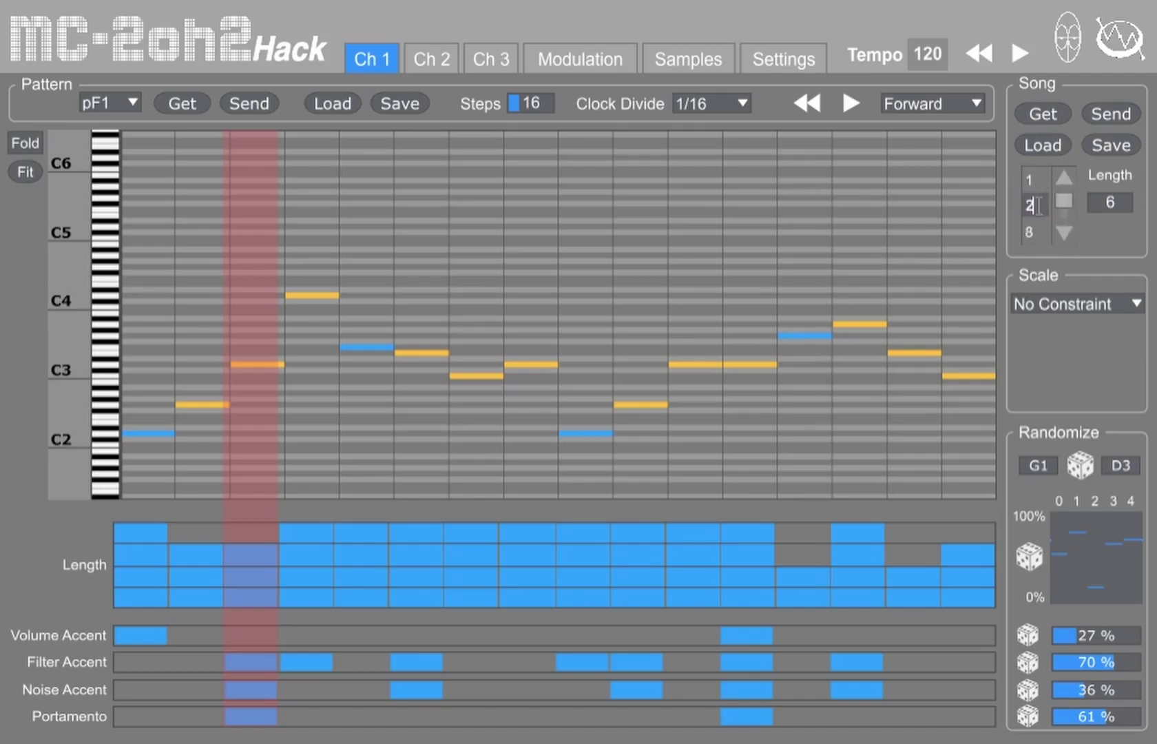
double_click(1039, 234)
type("4")
left_click(1038, 211)
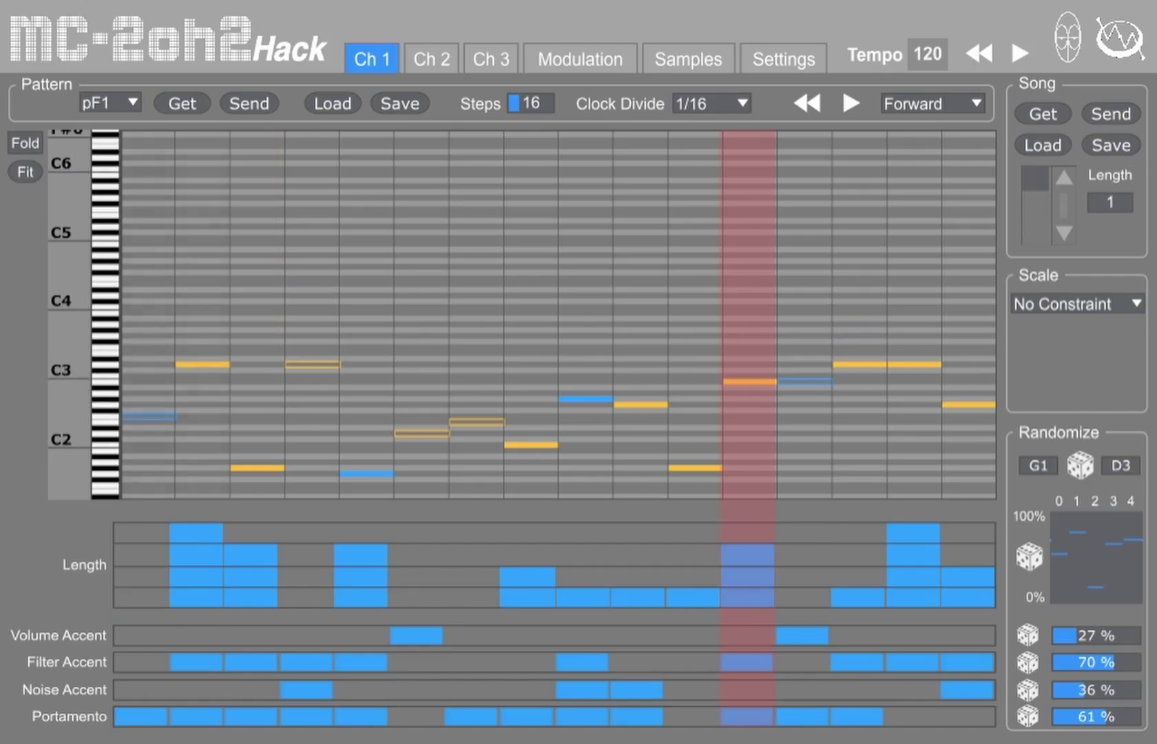
- View the channel 2 and channel 3 patterns and open the modulation settings
left_click(438, 56)
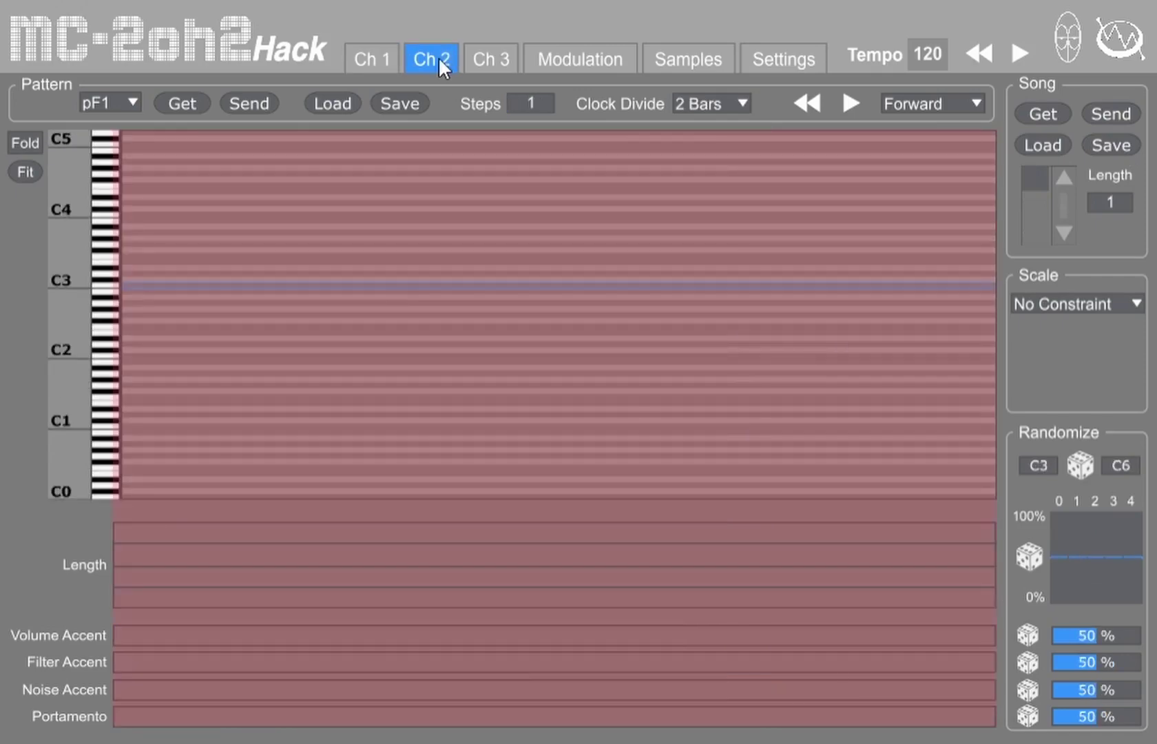
left_click(492, 60)
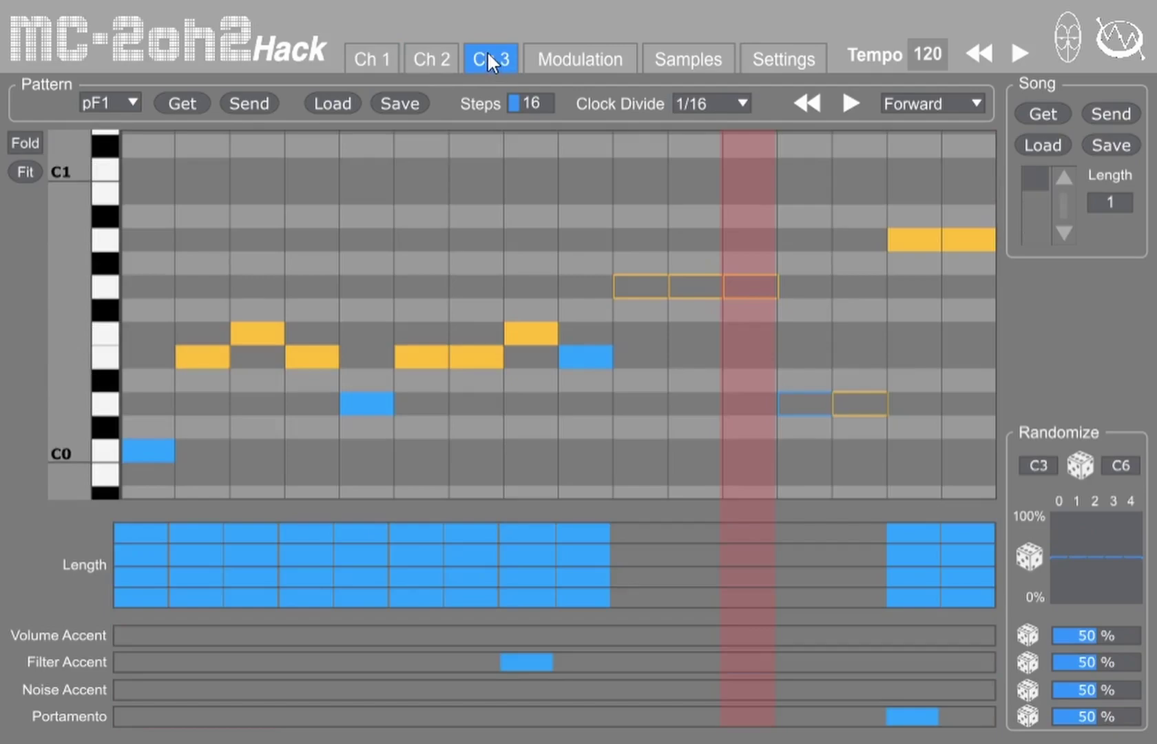
left_click(549, 63)
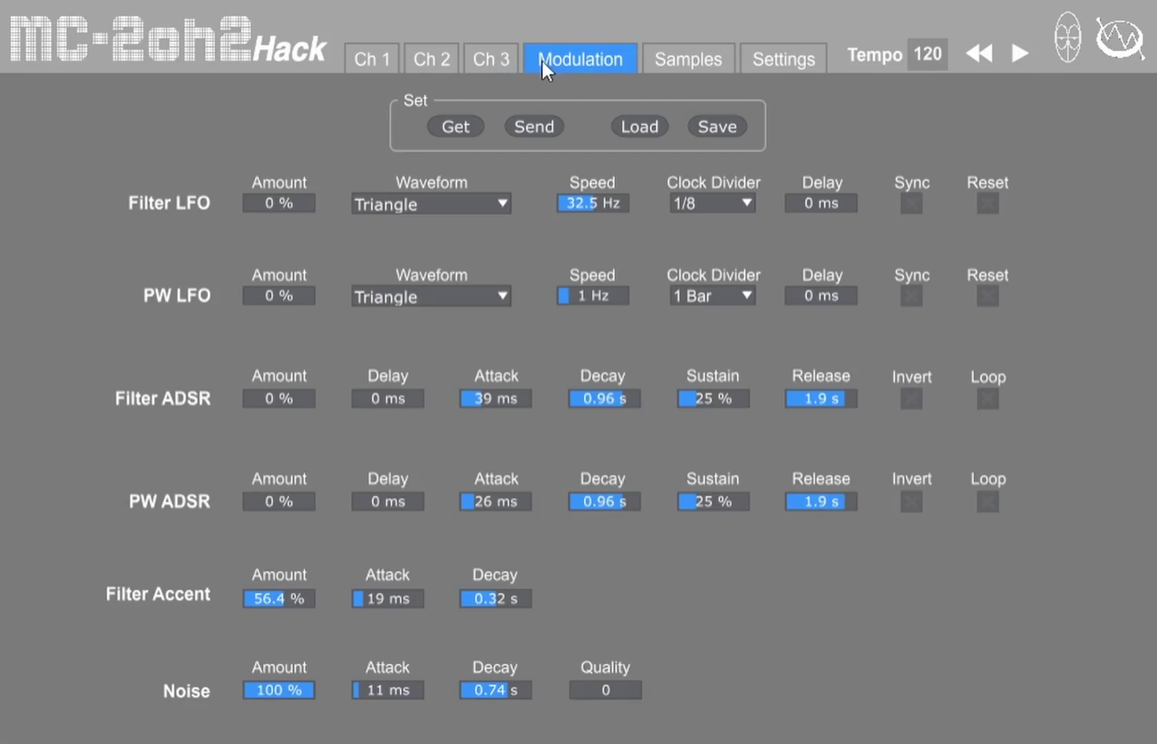
- Retrieve channel 1's pattern pF1 from the synth and start its playback
left_click(370, 57)
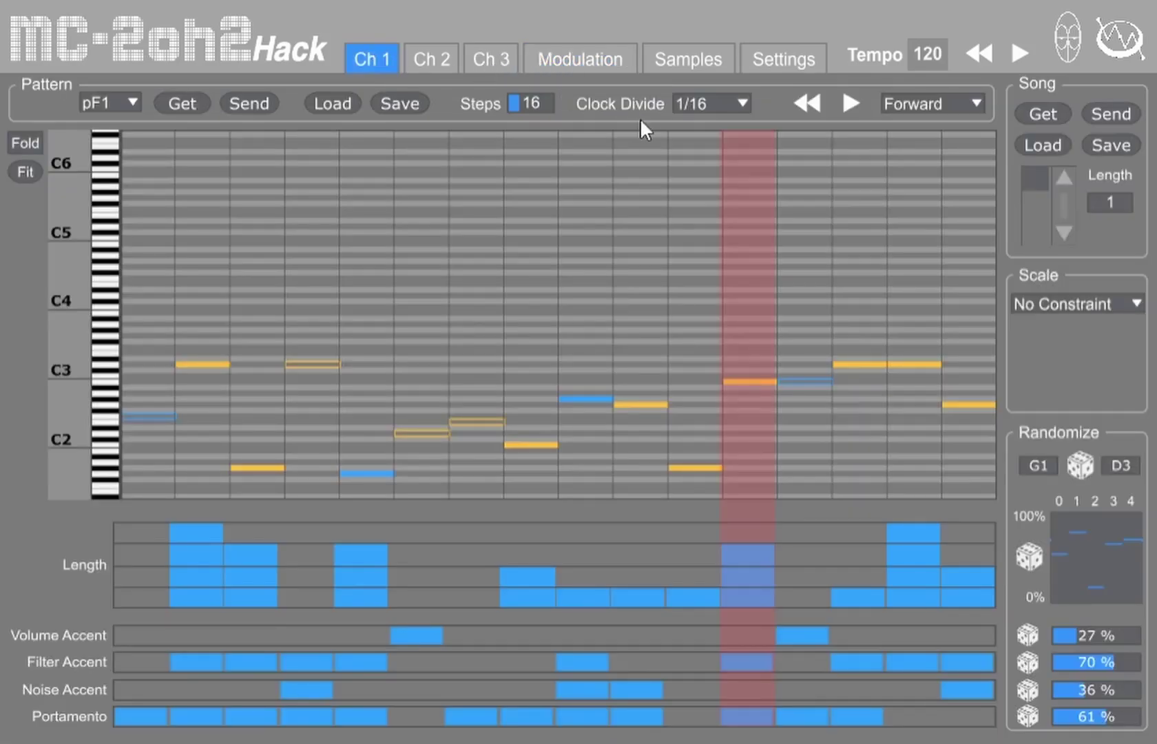
left_click(186, 103)
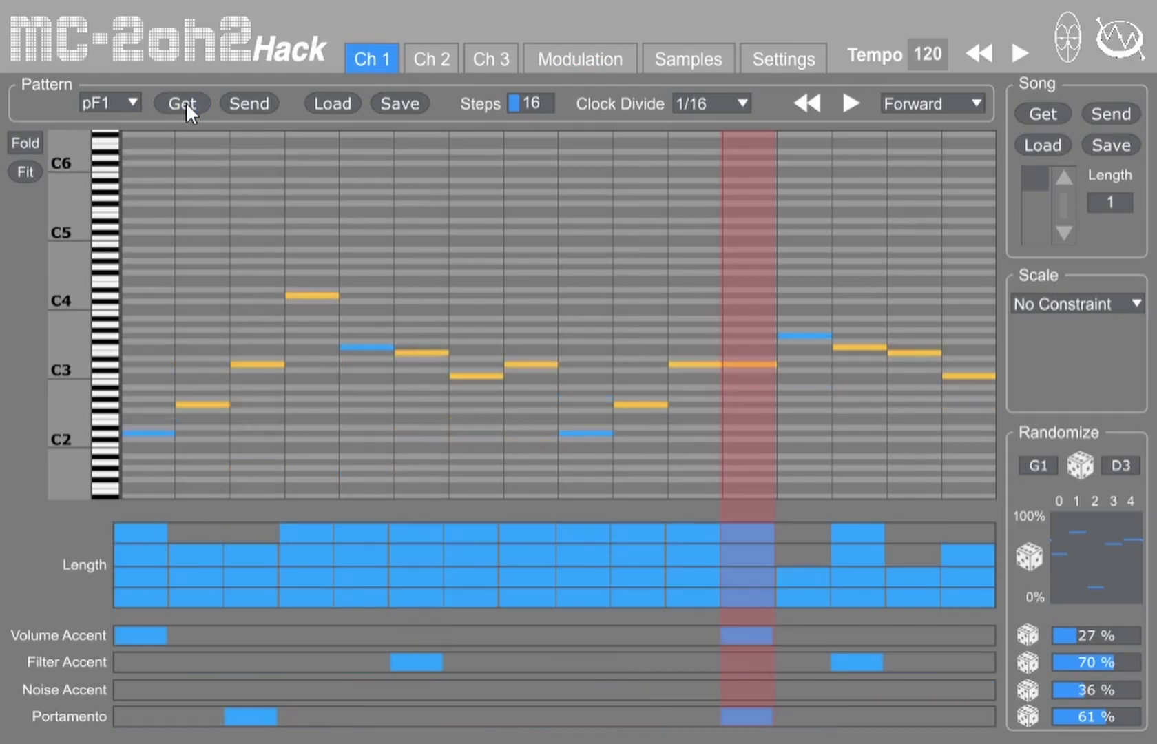
left_click(849, 104)
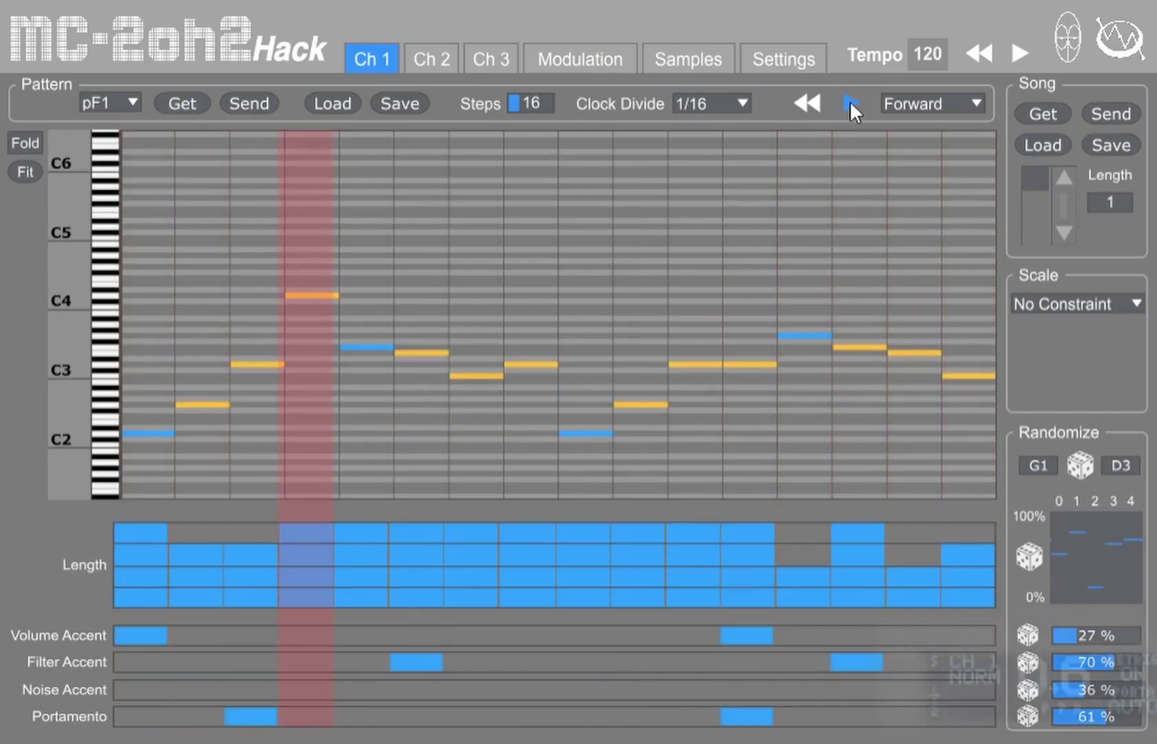
- Try the Filter LFO at 68.2 % amount with 5.75 Hz speed and a synced 1/2 clock divider, and return the amount to 0 %
left_click(568, 62)
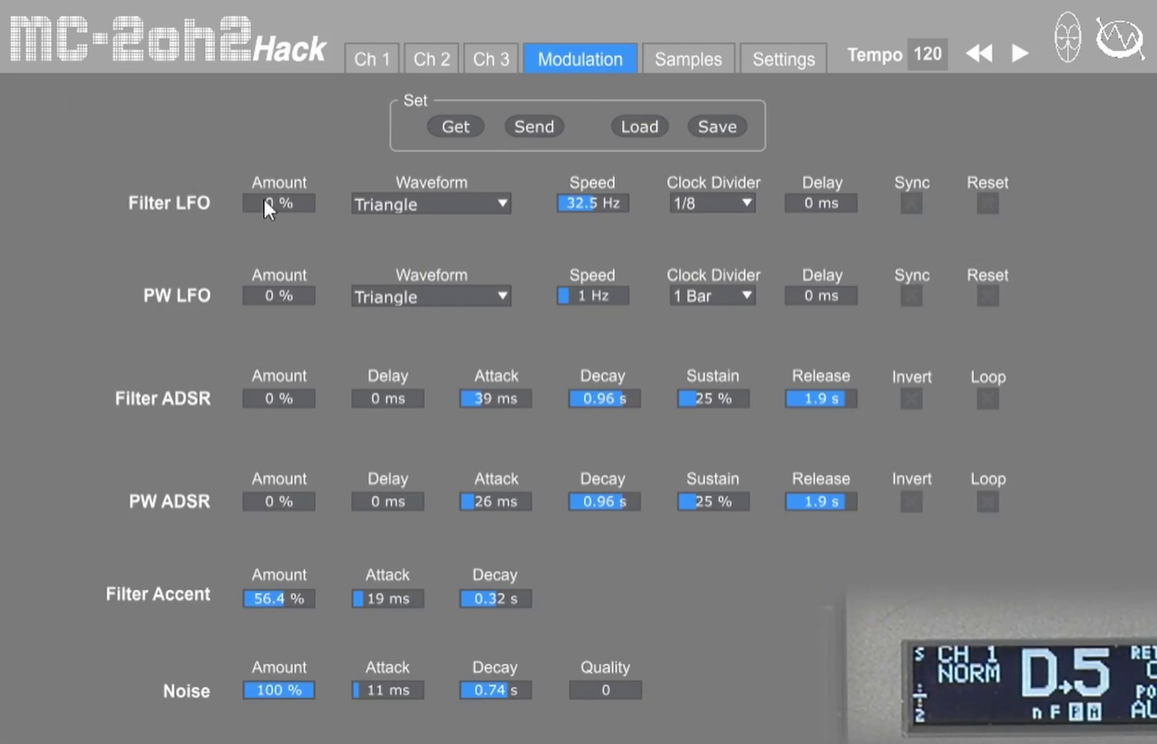
left_click_drag(271, 208, 271, 174)
left_click_drag(593, 202, 593, 220)
left_click_drag(272, 203, 272, 191)
left_click_drag(581, 206, 546, 215)
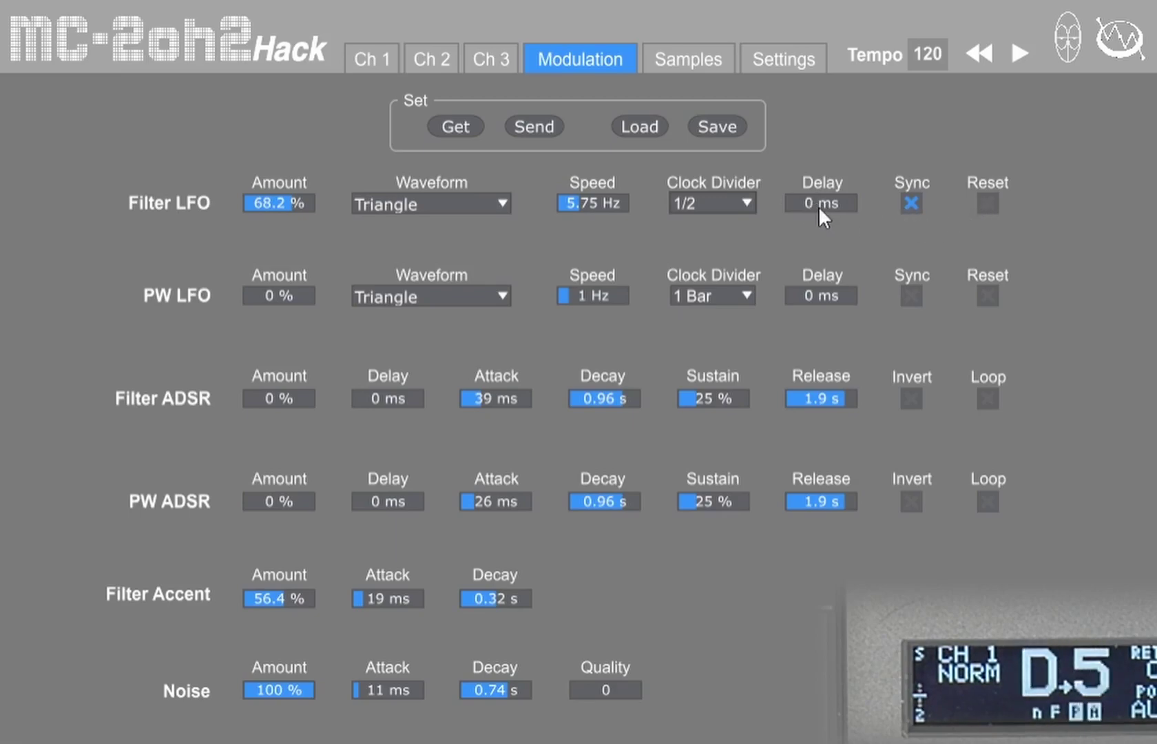
left_click_drag(290, 205, 289, 276)
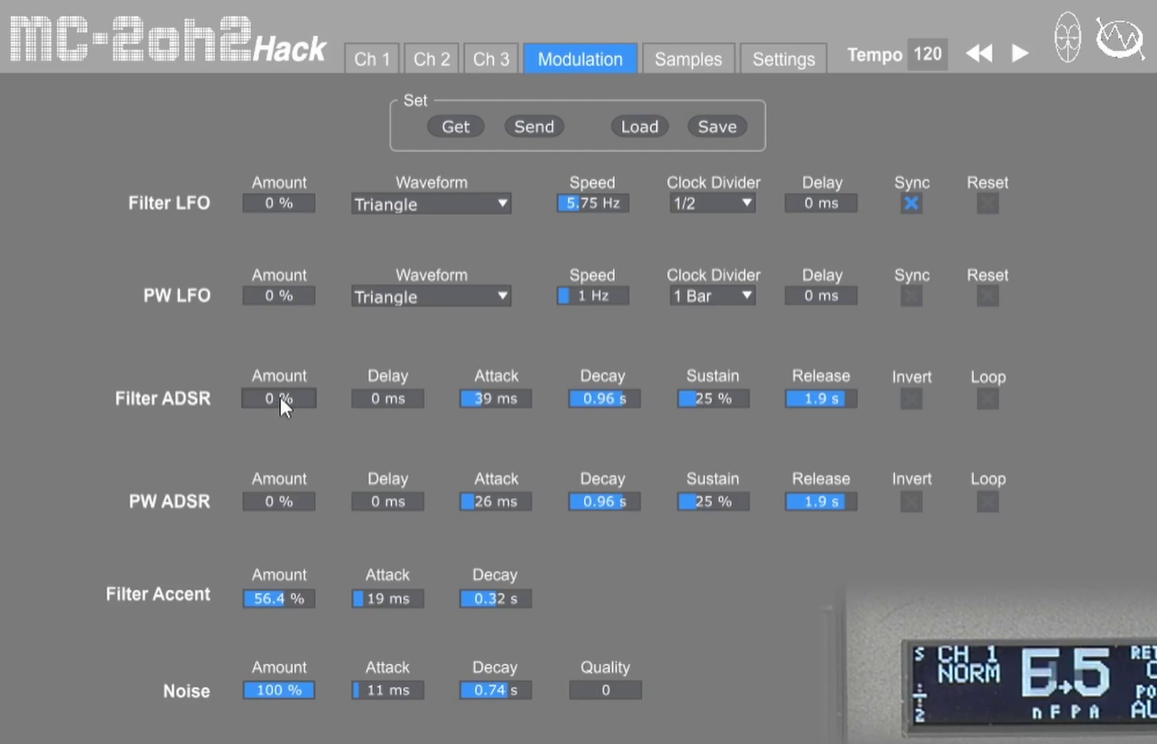
- Set the Filter ADSR amount to 74.5 %, attack to 9 ms, decay to 100 ms, sustain to 58 % and release to 0.76 s
mouse_move(279, 395)
left_mouse_down()
mouse_move(280, 365)
mouse_move(280, 395)
left_mouse_up()
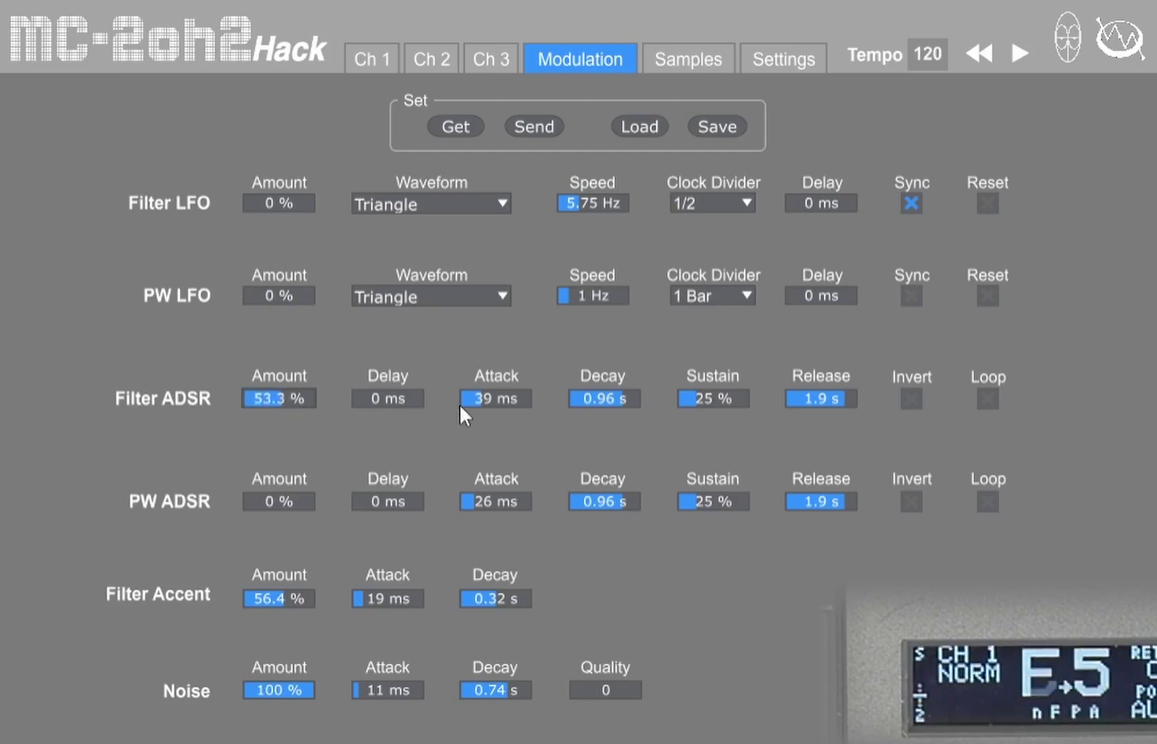
mouse_move(460, 402)
left_mouse_down()
mouse_move(460, 365)
mouse_move(460, 410)
left_mouse_up()
left_click_drag(628, 405, 628, 448)
left_click_drag(278, 399, 278, 375)
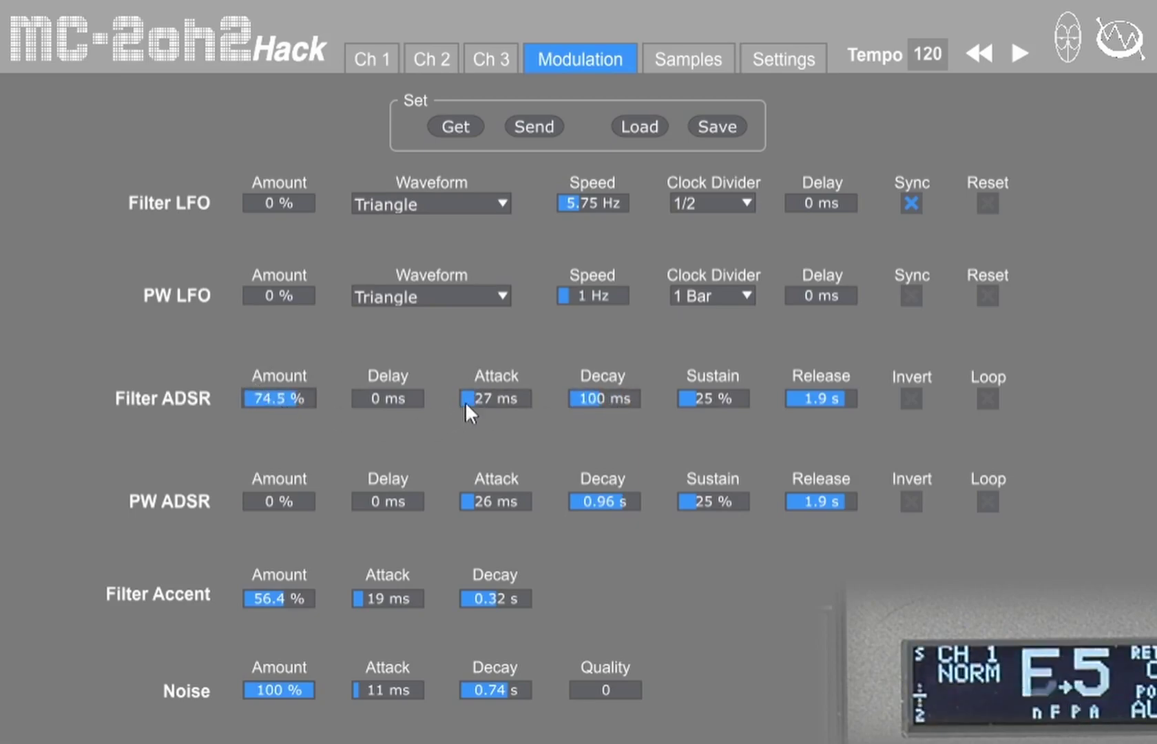
left_click_drag(464, 401, 465, 417)
left_click_drag(737, 398, 737, 360)
mouse_move(803, 397)
left_mouse_down()
mouse_move(803, 434)
mouse_move(791, 400)
left_mouse_up()
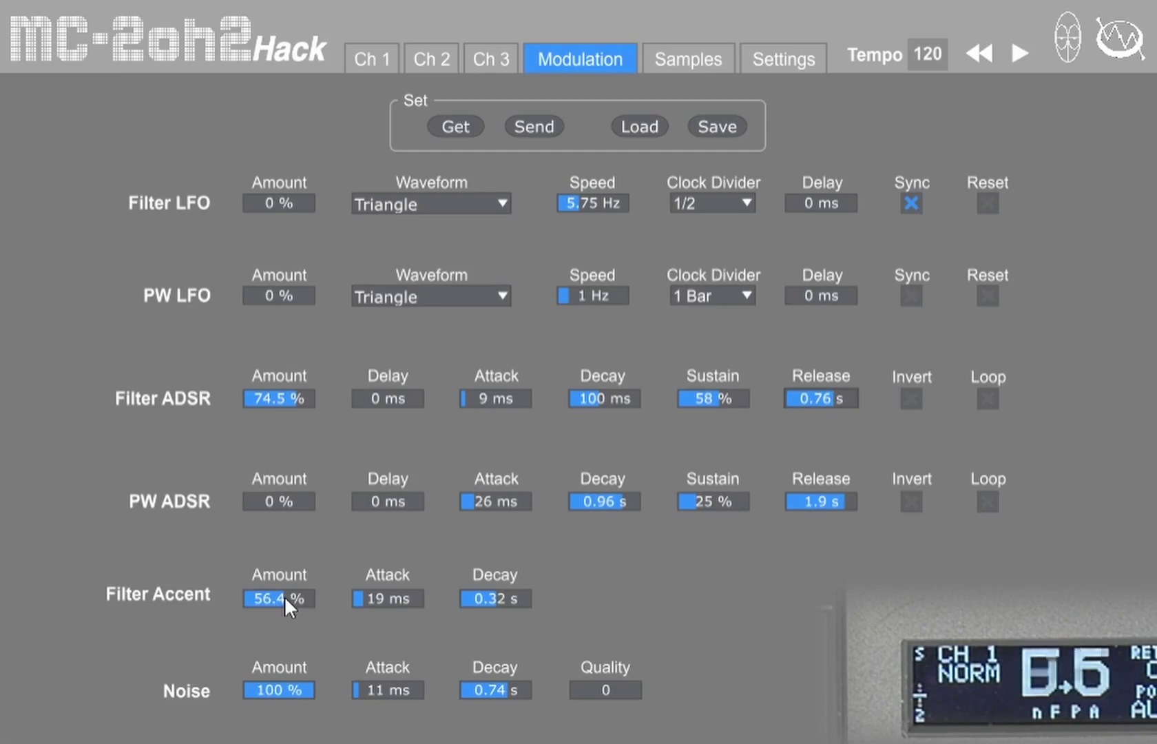
- Set the Filter Accent amount to 87.8 % and attack to 140 ms, and reduce the Filter ADSR amount to 0 %
left_click_drag(283, 599, 352, 571)
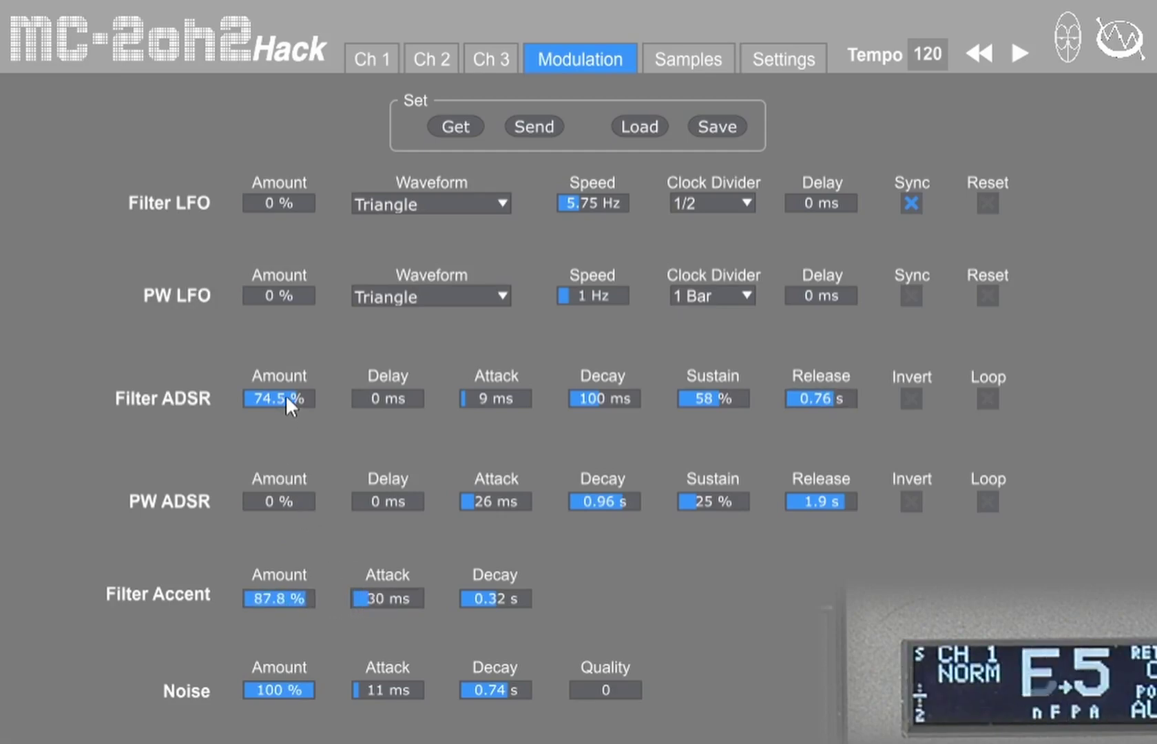
left_click_drag(285, 393, 365, 595)
left_click_drag(275, 599, 378, 577)
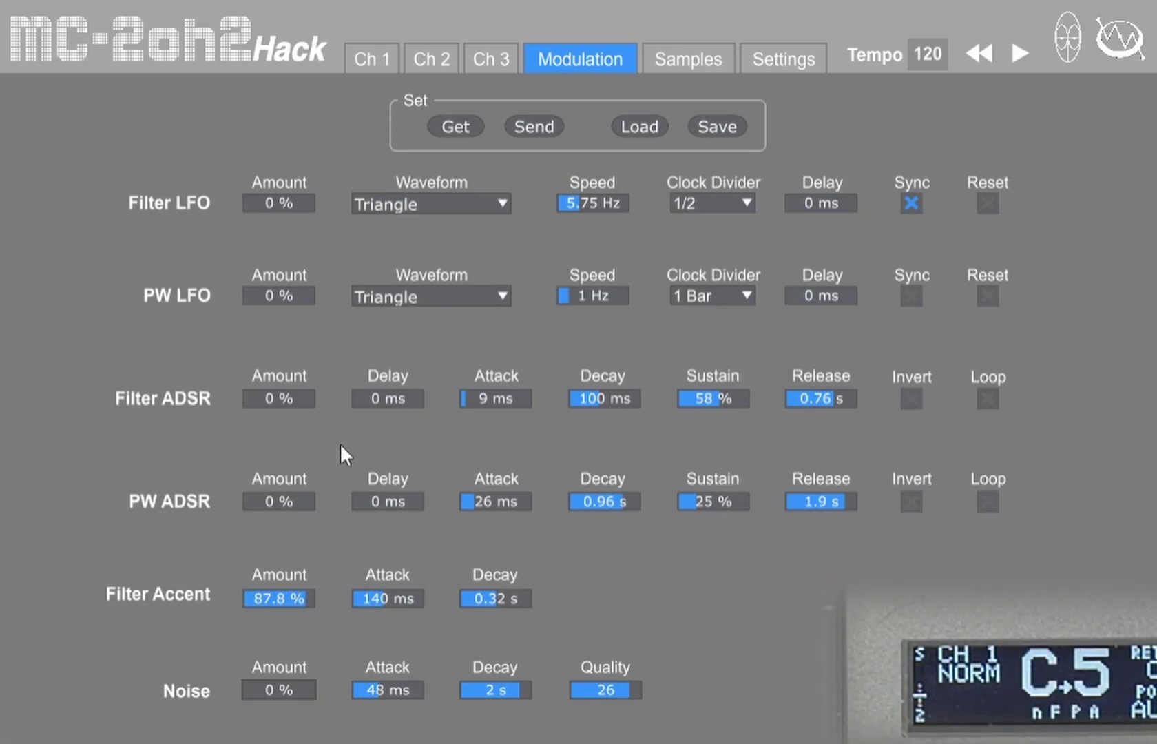
- Set the Noise amount to 100 %, attack to 19 ms, decay to 0.2 s and quality to 19
left_click_drag(287, 692, 286, 620)
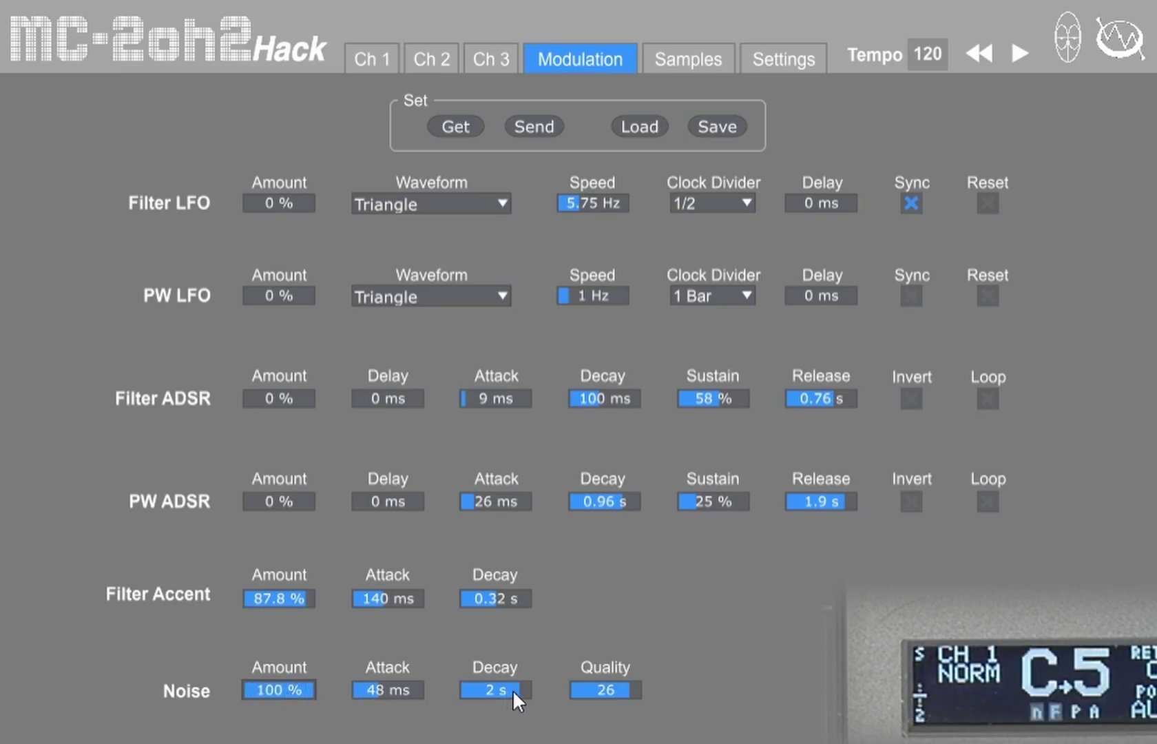
left_click_drag(512, 689, 513, 716)
left_click_drag(396, 692, 396, 720)
mouse_move(606, 690)
left_mouse_down()
mouse_move(606, 743)
mouse_move(606, 696)
left_mouse_up()
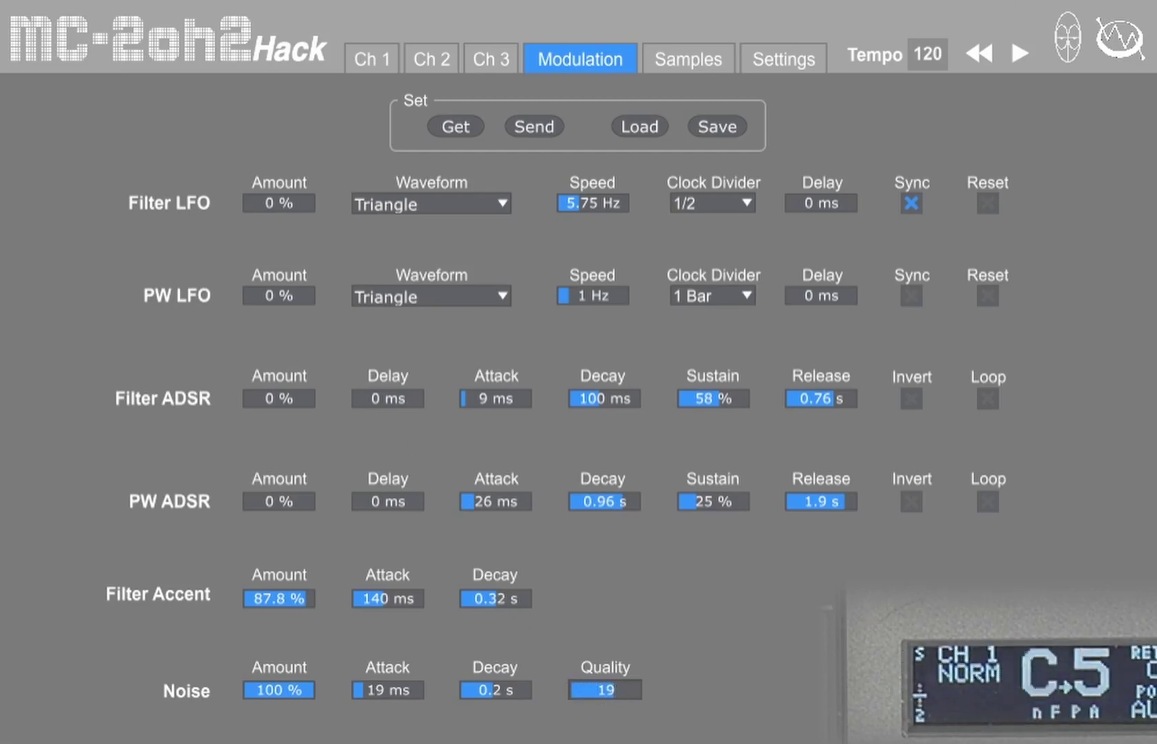
- Load BD.wav into the sample slot of the lowest C key and SD.wav into the D slot, and audition both
left_click(673, 60)
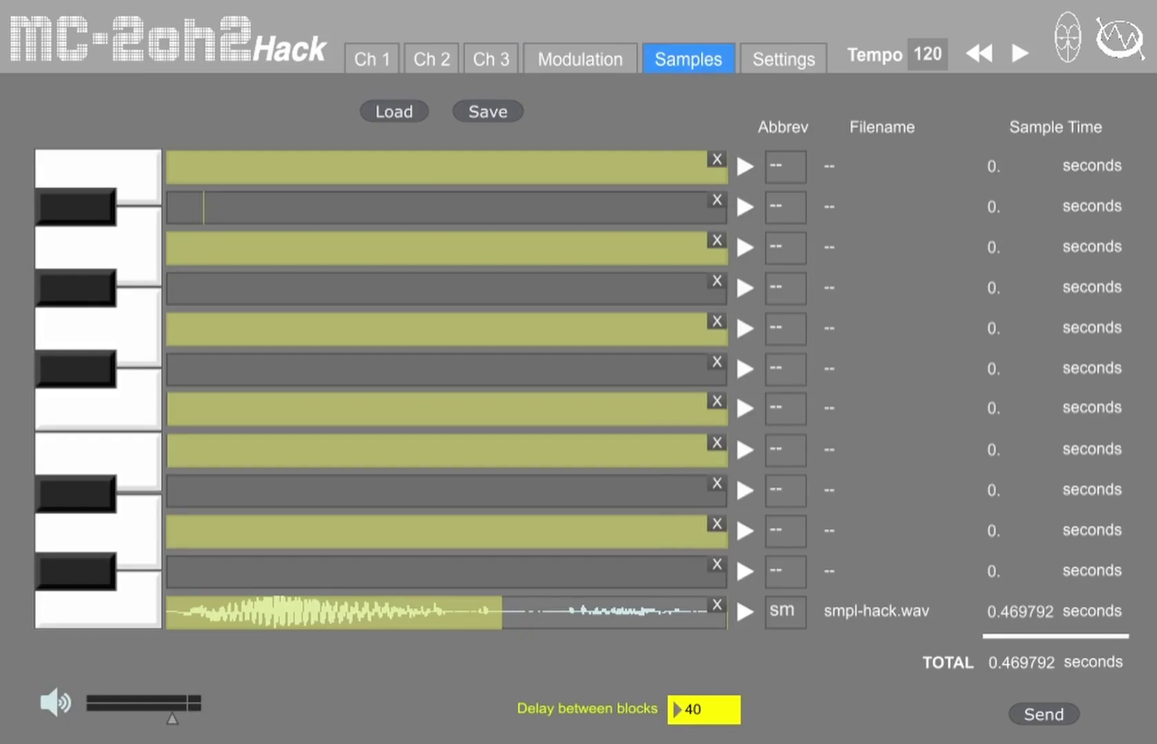
left_click_drag(610, 604, 605, 605)
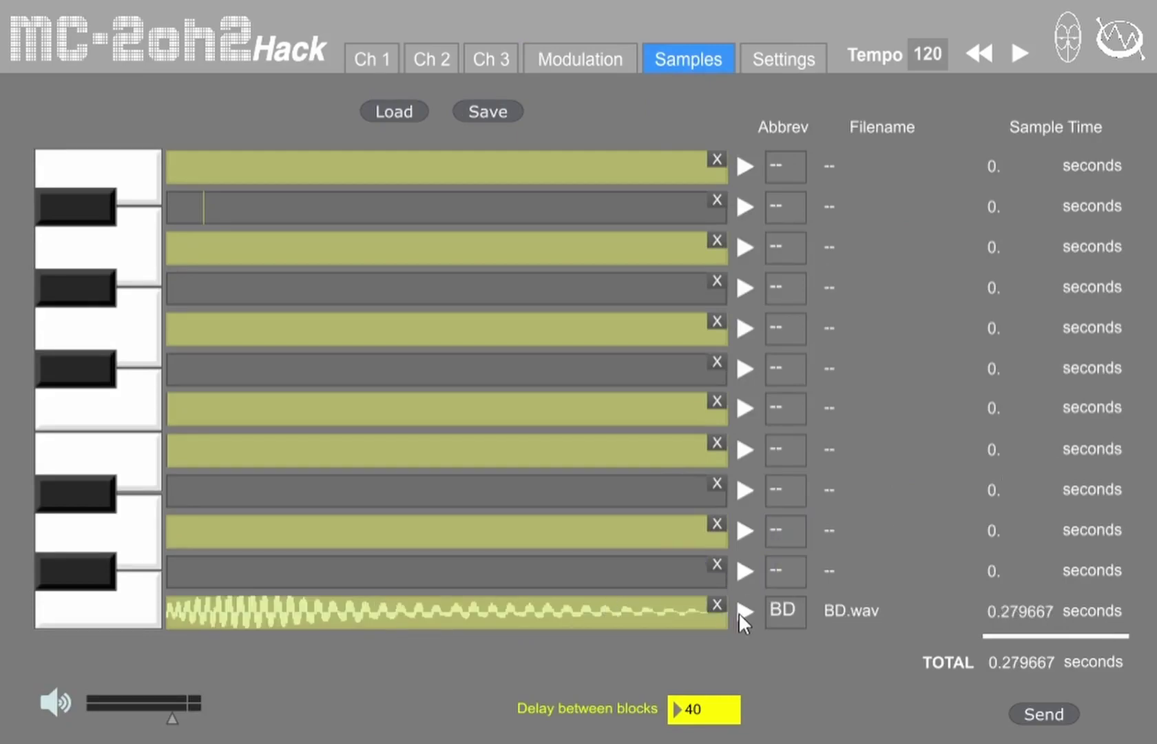
left_click(743, 610)
left_click(746, 610)
left_click_drag(934, 472, 574, 536)
left_click(747, 531)
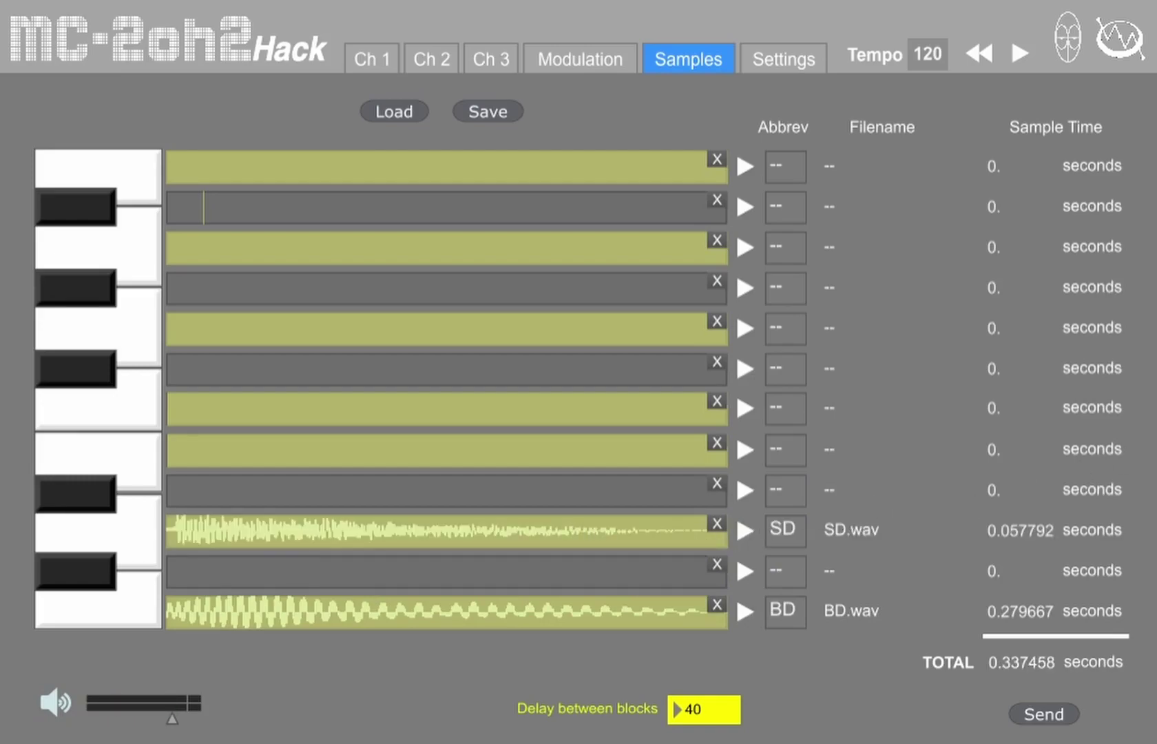
- Load blop.wav into the E key's sample slot and tss.wav into the F slot, and audition both
left_click_drag(934, 475, 415, 452)
left_click(744, 449)
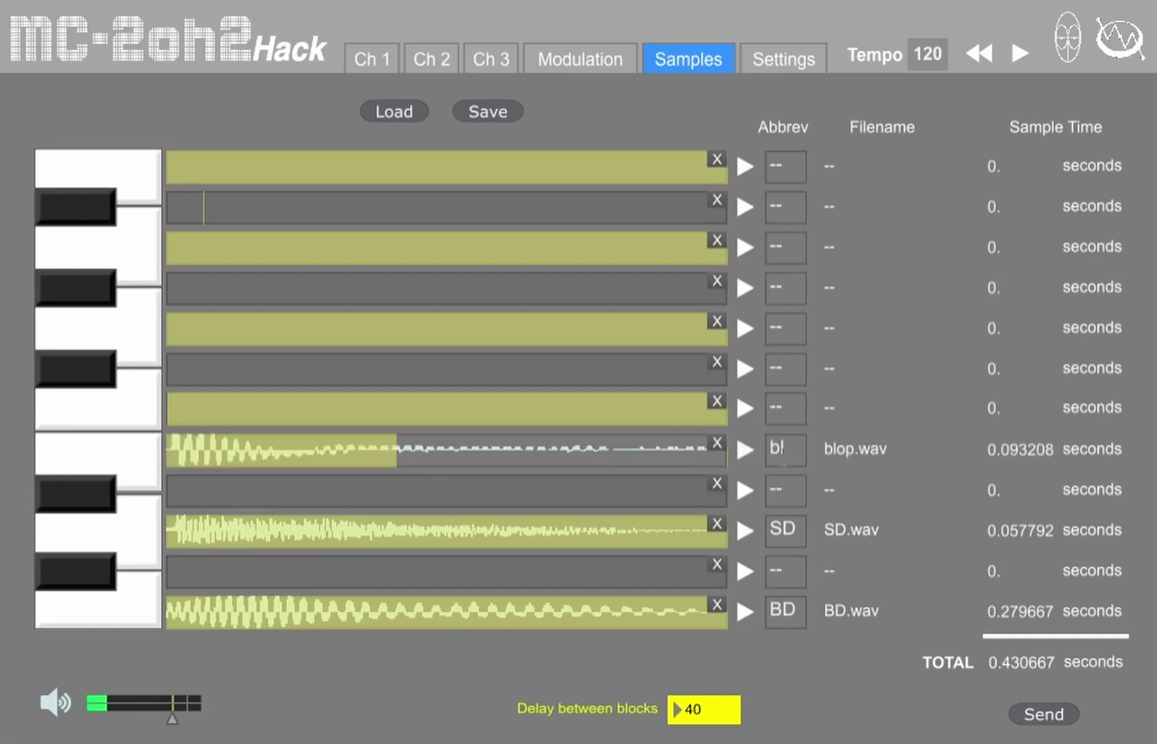
left_click(746, 447)
left_click(745, 446)
left_click_drag(413, 413, 324, 407)
left_click(734, 407)
left_click(735, 407)
- Load sss.wav, smpl-hack.wav and smpl-2oh2.wav into the sample slots of the G, A and B keys, and audition each one
left_click_drag(330, 427, 304, 333)
left_click(744, 327)
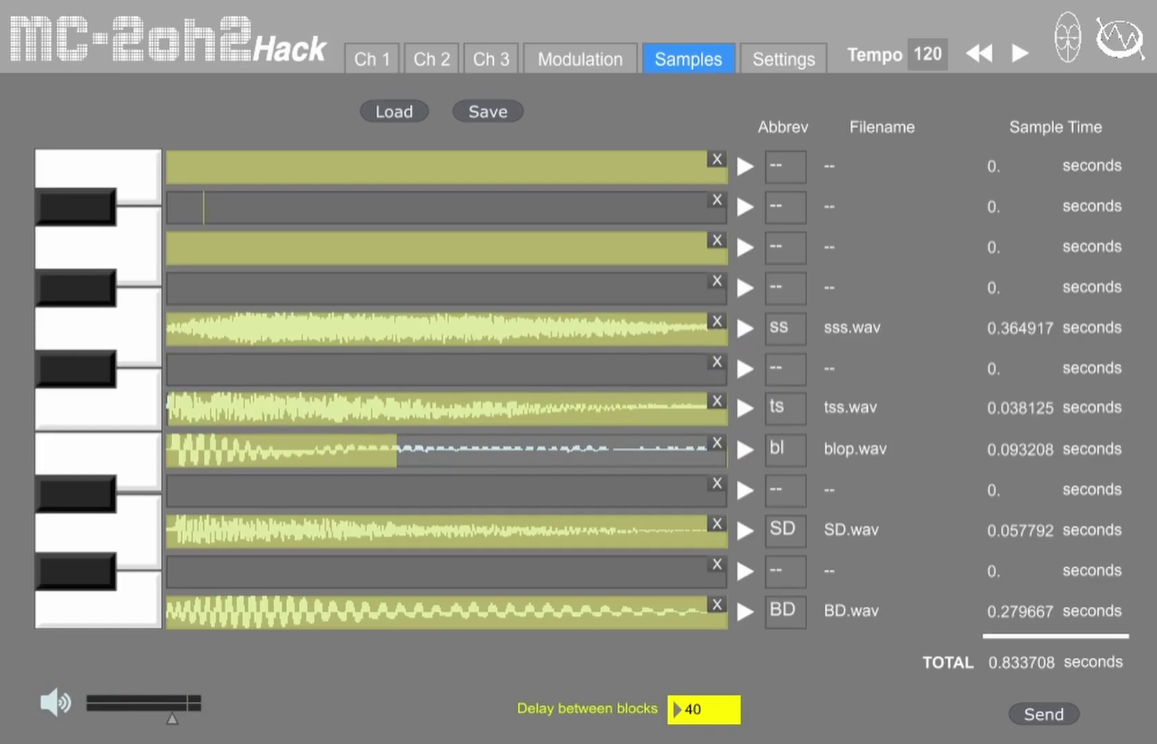
mouse_move(424, 262)
left_mouse_down()
mouse_move(404, 292)
mouse_move(402, 262)
left_mouse_up()
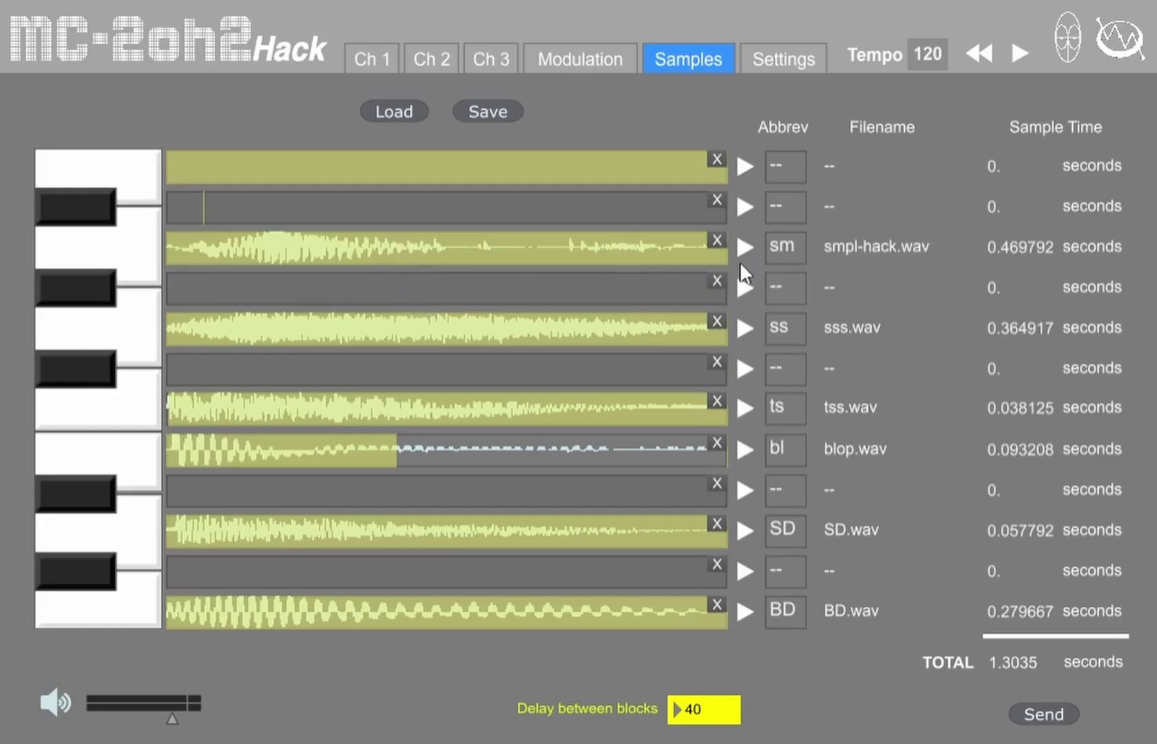
left_click(744, 248)
left_click_drag(727, 266, 250, 178)
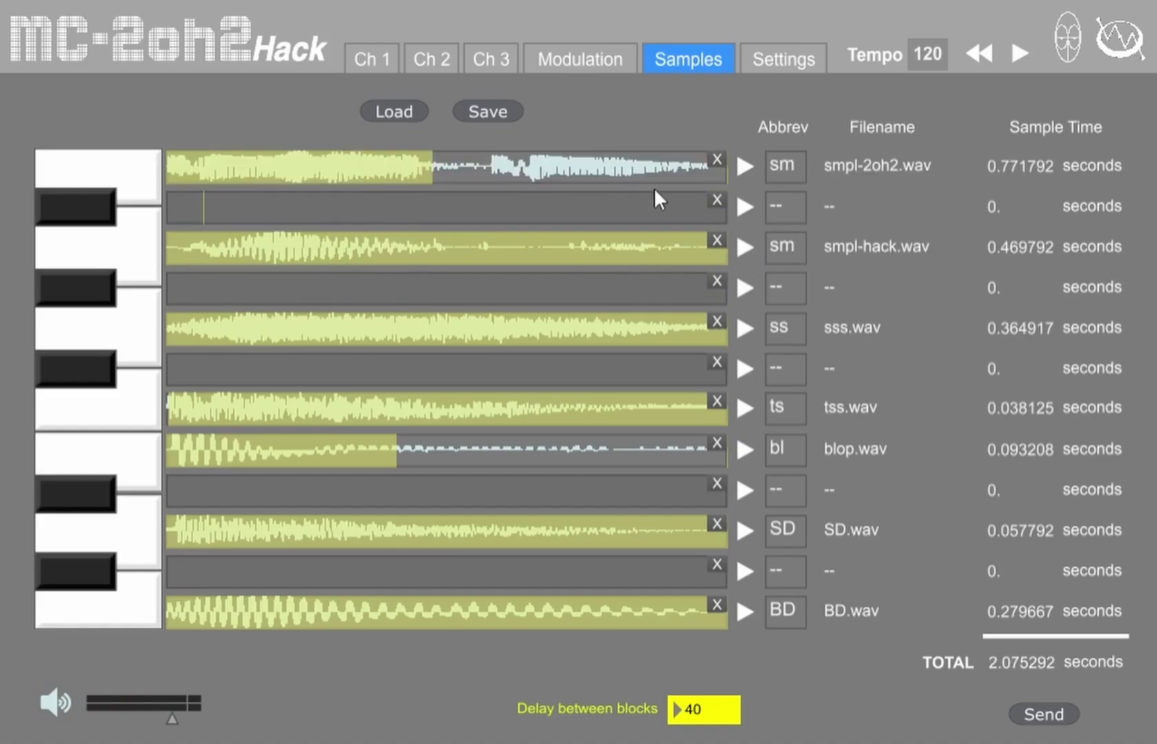
left_click(743, 168)
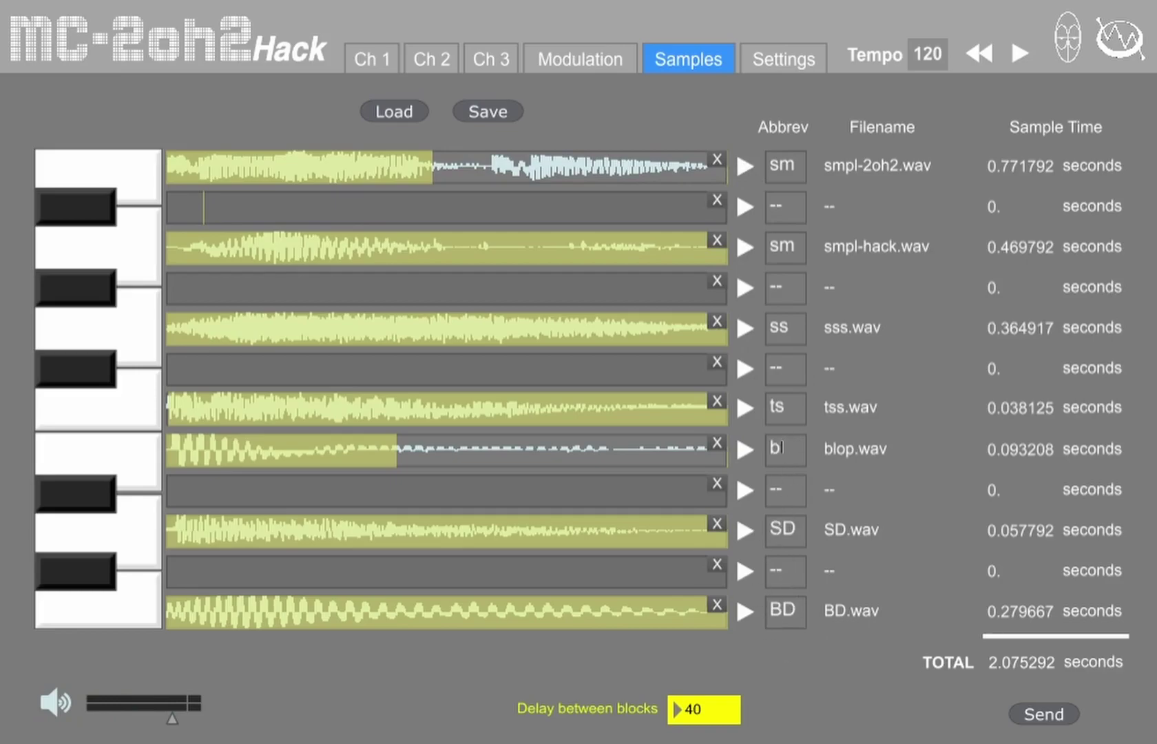
- Set the sample abbreviations to PB for blop.wav, HH for tss.wav and CY for sss.wav, auditioning each sample
left_click(744, 449)
left_click(781, 447)
double_click(775, 449)
type("PB")
left_click(745, 408)
double_click(778, 406)
type("HH")
left_click(742, 329)
type("CY")
- Abbreviate smpl-hack.wav as HK and smpl-2oh2.wav as 2O, and send the sample set to the synth
left_click(742, 246)
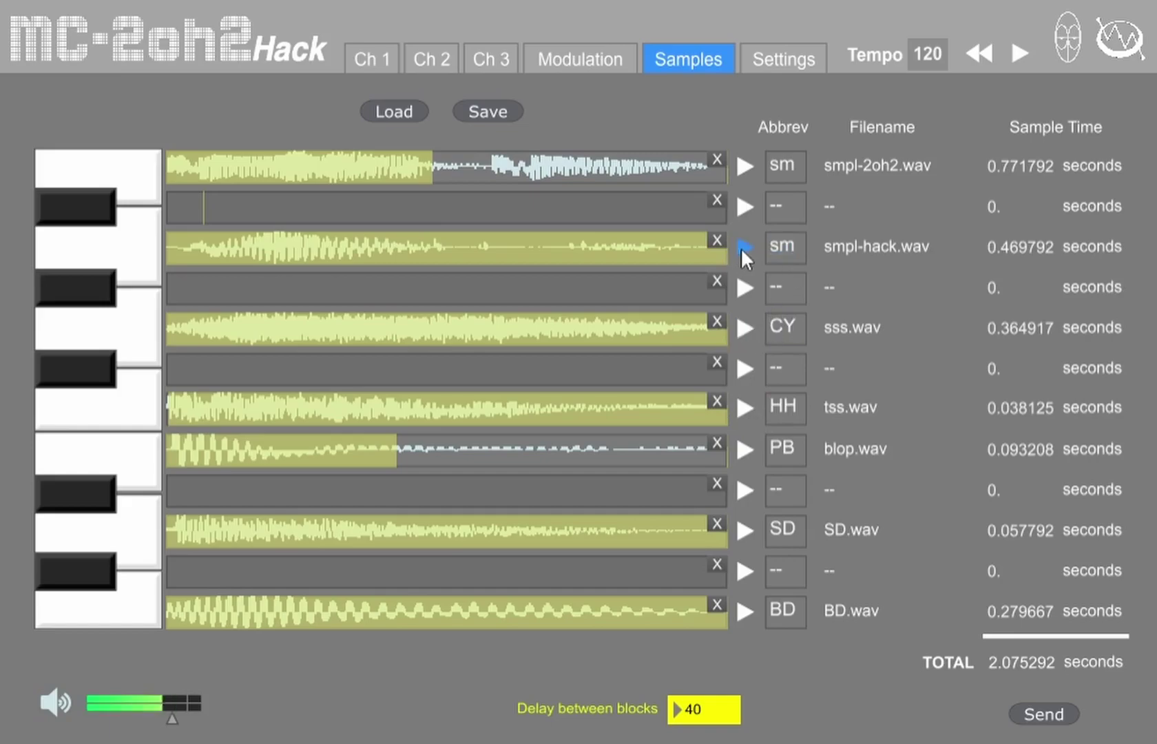
type("H")
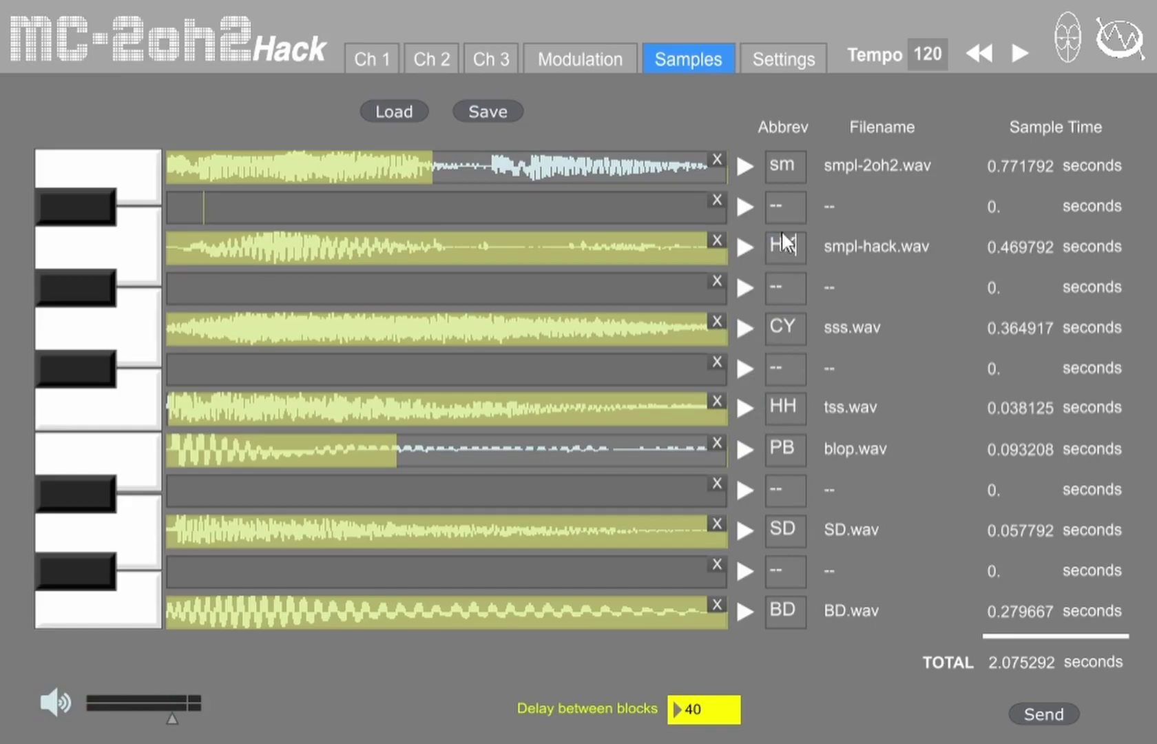
type("K")
left_click(761, 165)
type("2O")
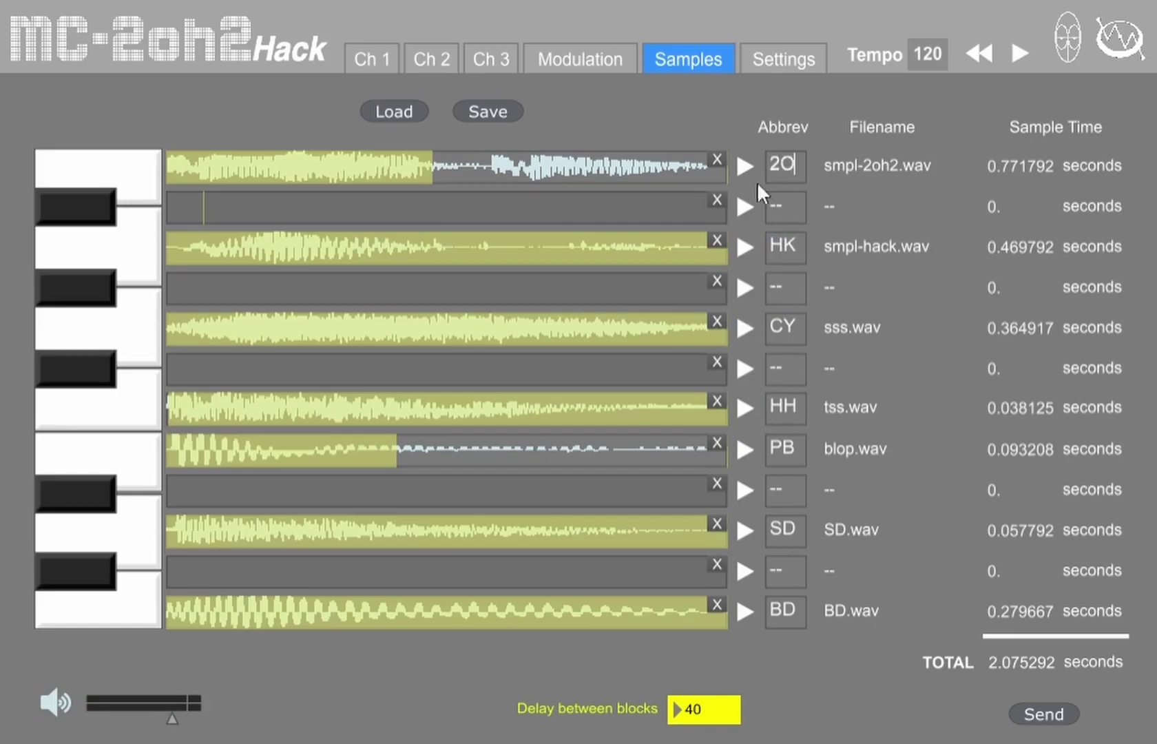
left_click(746, 168)
left_click(1023, 715)
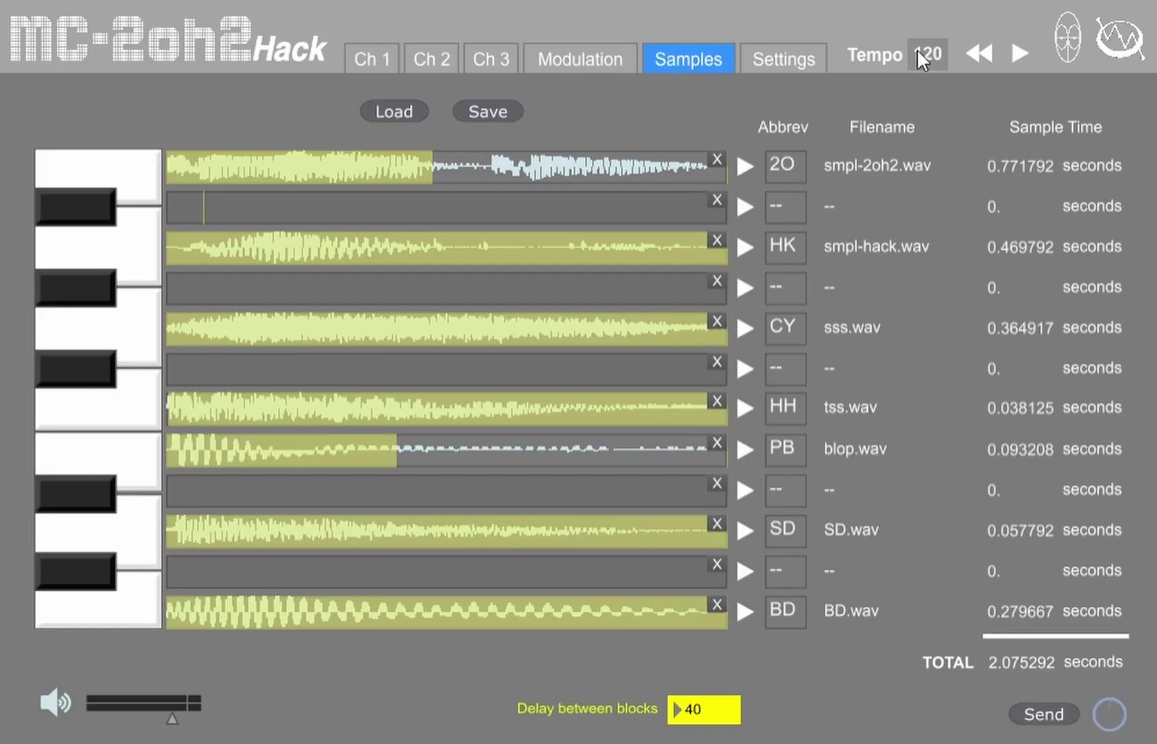